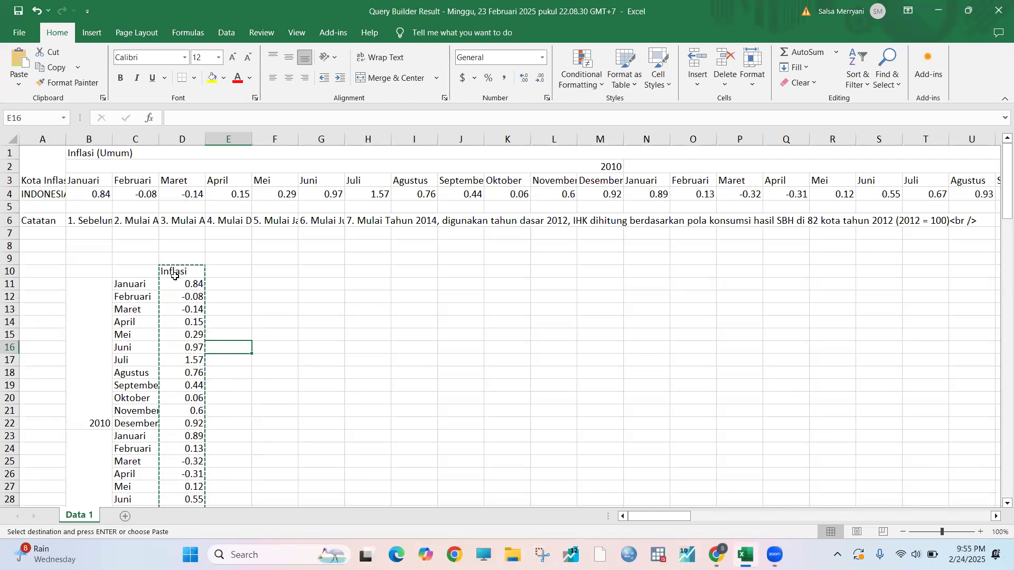
# - Select the Inflasi column data in D10:D130, switch to Stata and close the other Stata instance, keeping instance 2
pyautogui.moveTo(185, 274); pyautogui.dragTo(180, 432)
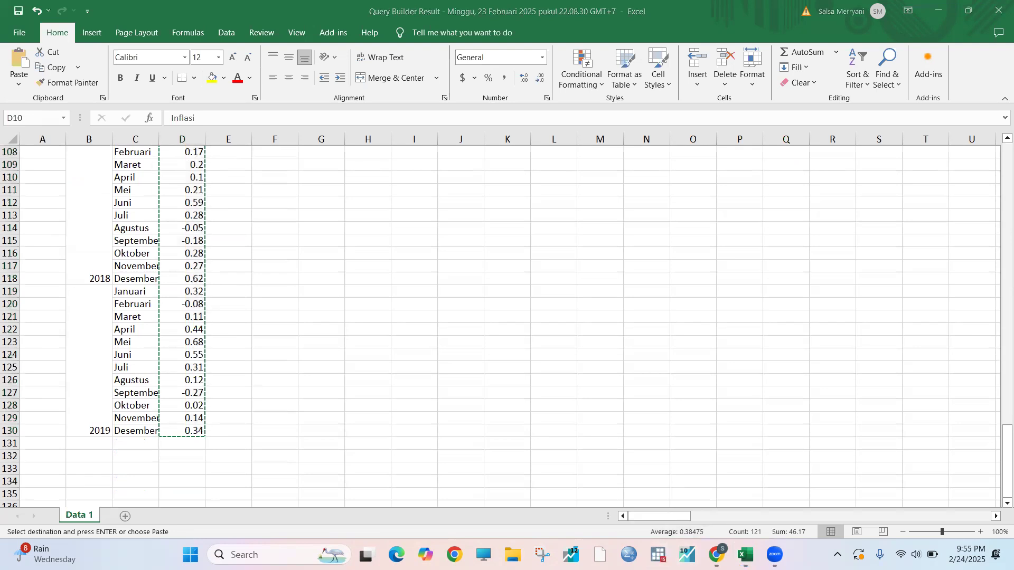
pyautogui.click(657, 554)
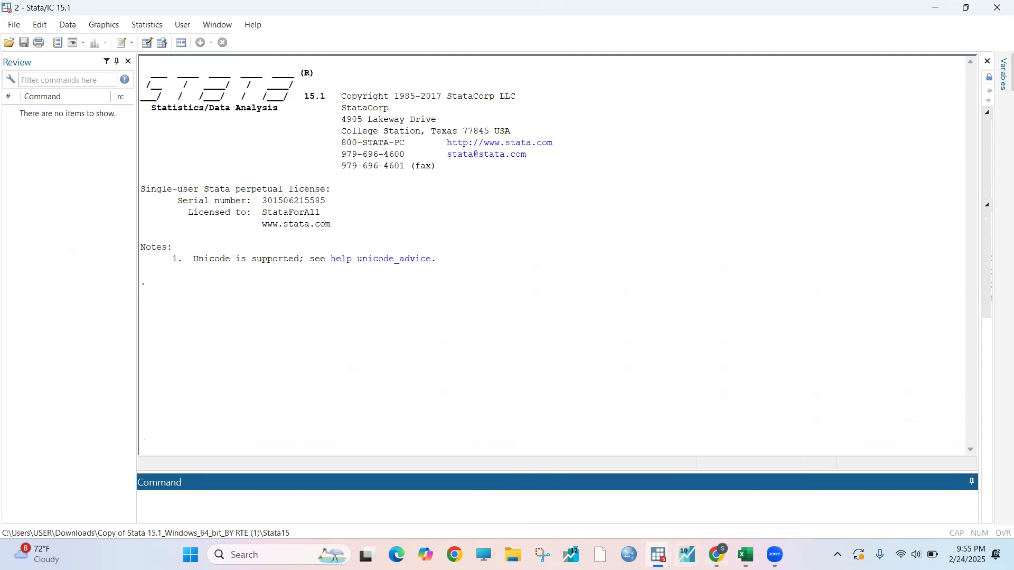
pyautogui.moveTo(658, 554)
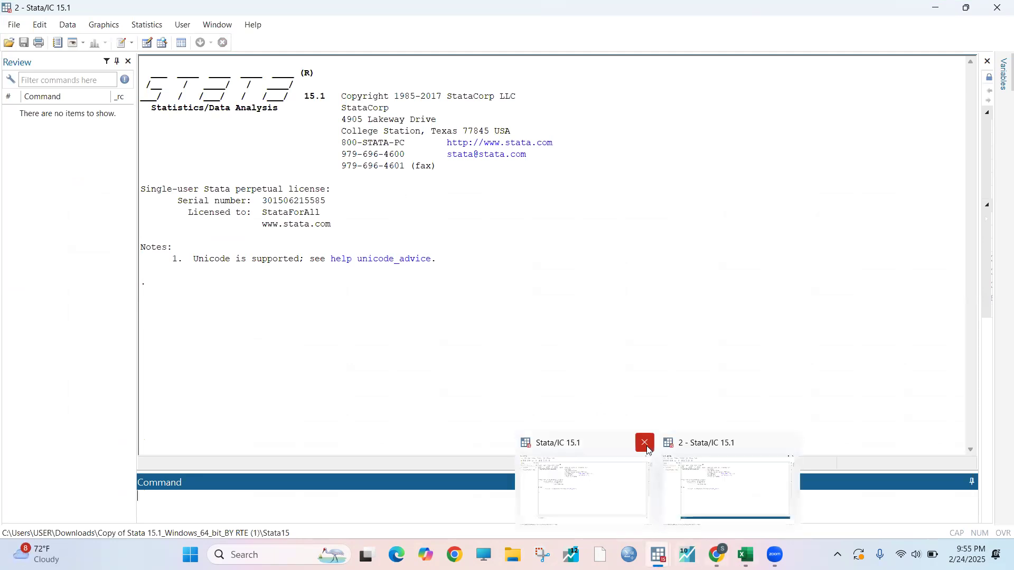
pyautogui.click(649, 449)
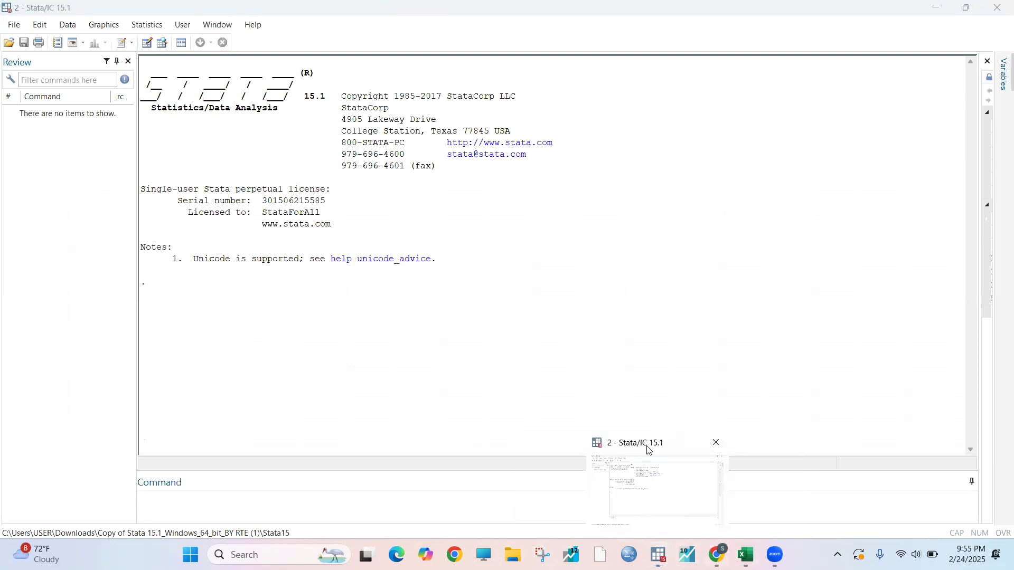
pyautogui.click(631, 480)
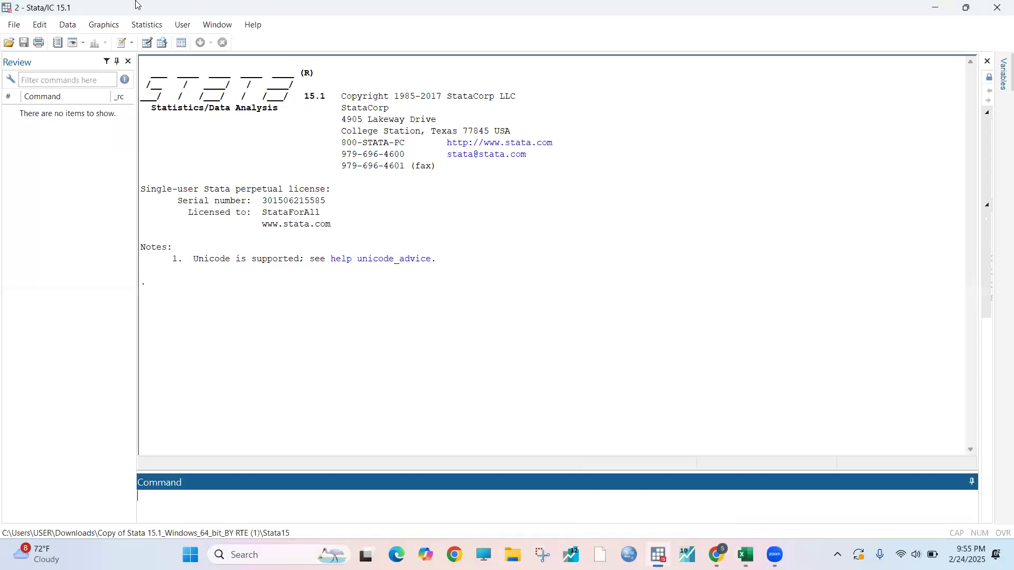
# - Open the Data Editor in edit mode and paste the copied Inflasi data, treating the first row as variable names
pyautogui.click(74, 23)
pyautogui.moveTo(91, 57)
pyautogui.click(216, 60)
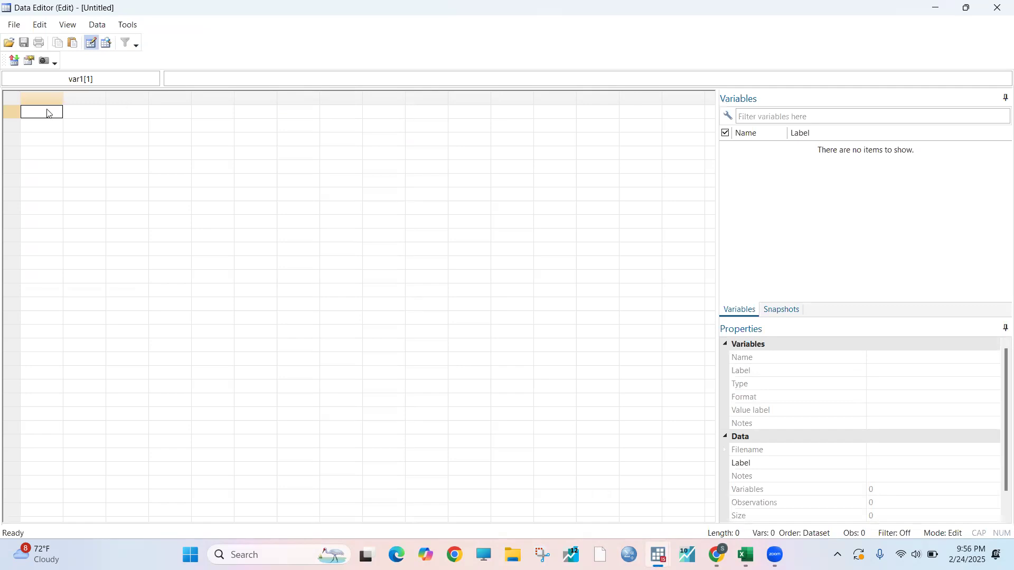
pyautogui.hotkey('ctrl', 'v')
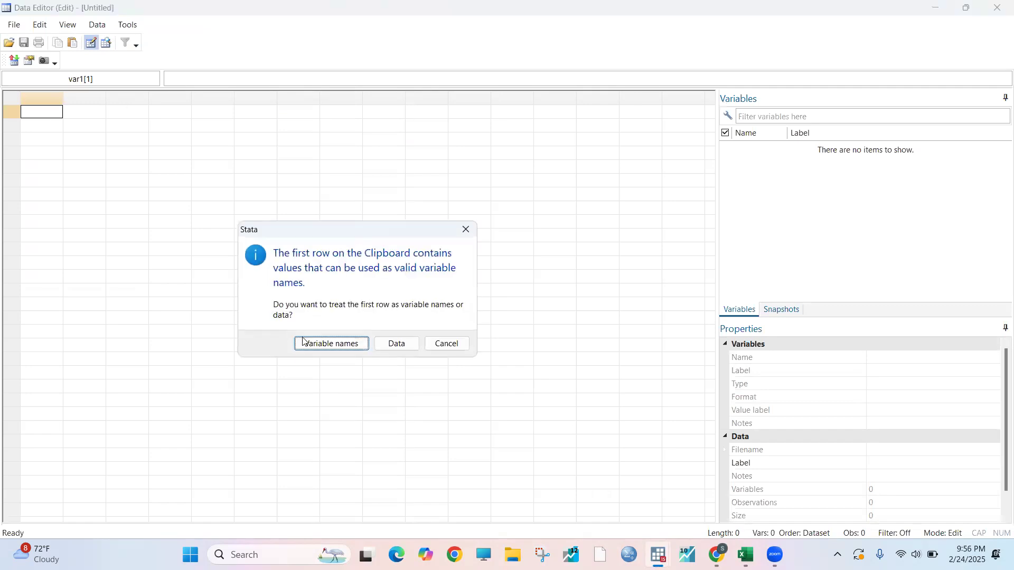
pyautogui.click(308, 344)
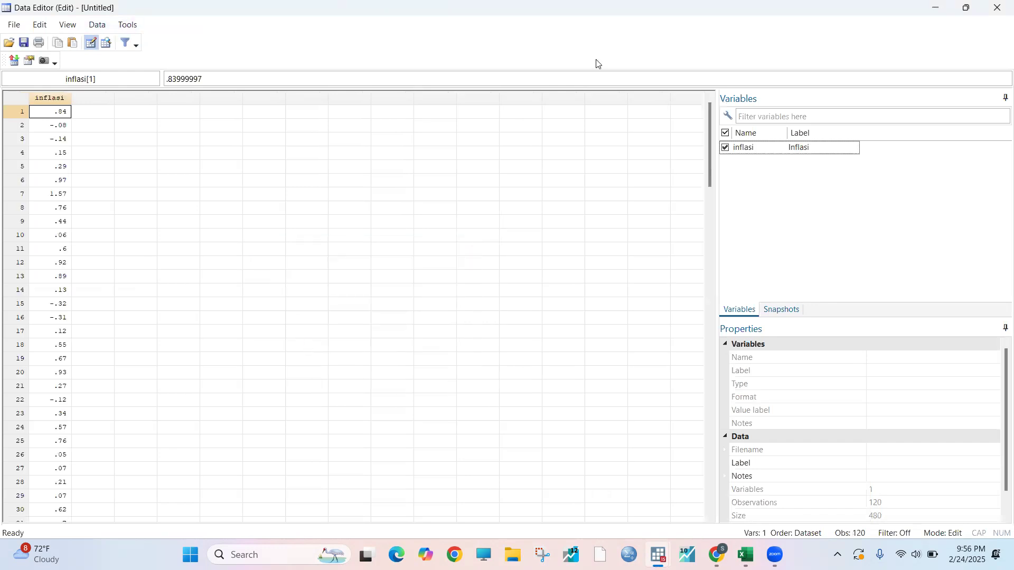
# - Generate an observation counter with "gen t = _n" and check the new variable in the Data Editor
pyautogui.moveTo(658, 555)
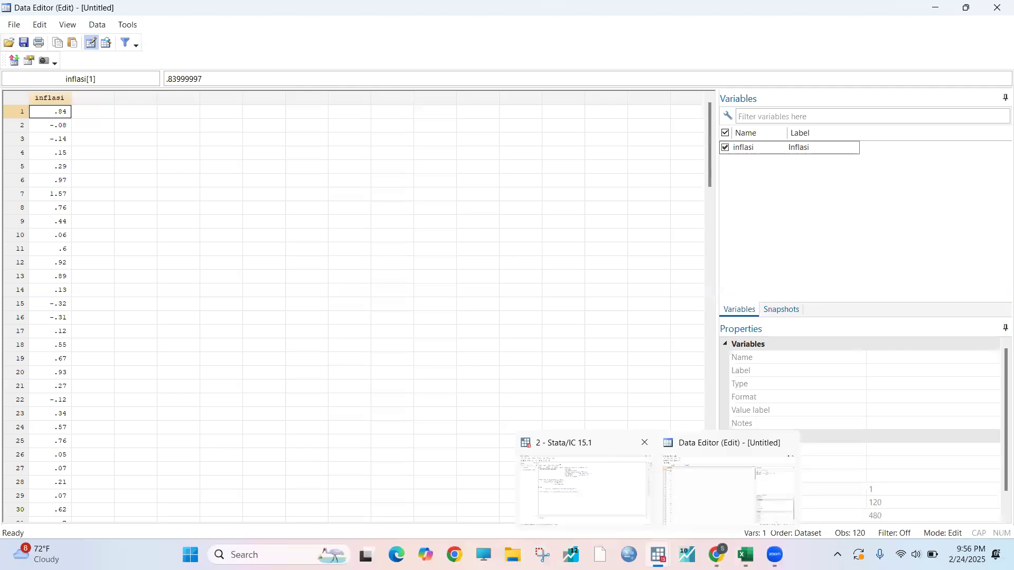
pyautogui.click(609, 481)
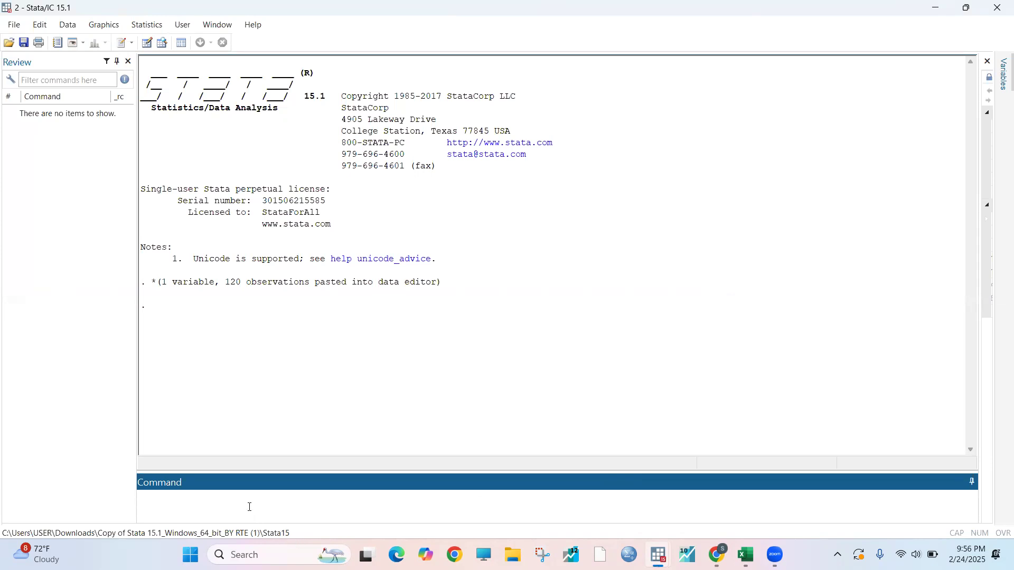
pyautogui.write('gen t = _n')
pyautogui.press('Return')
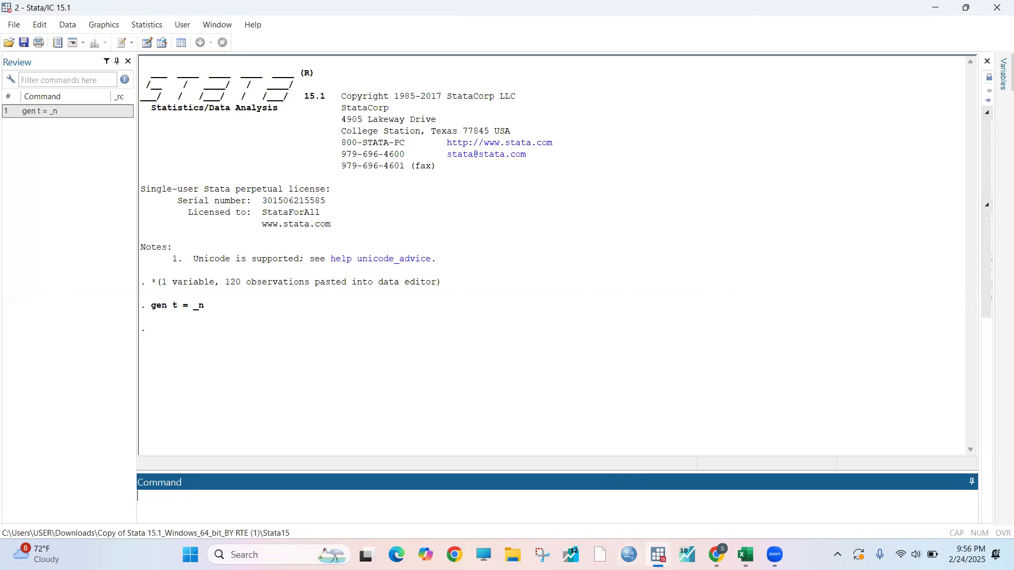
pyautogui.click(691, 510)
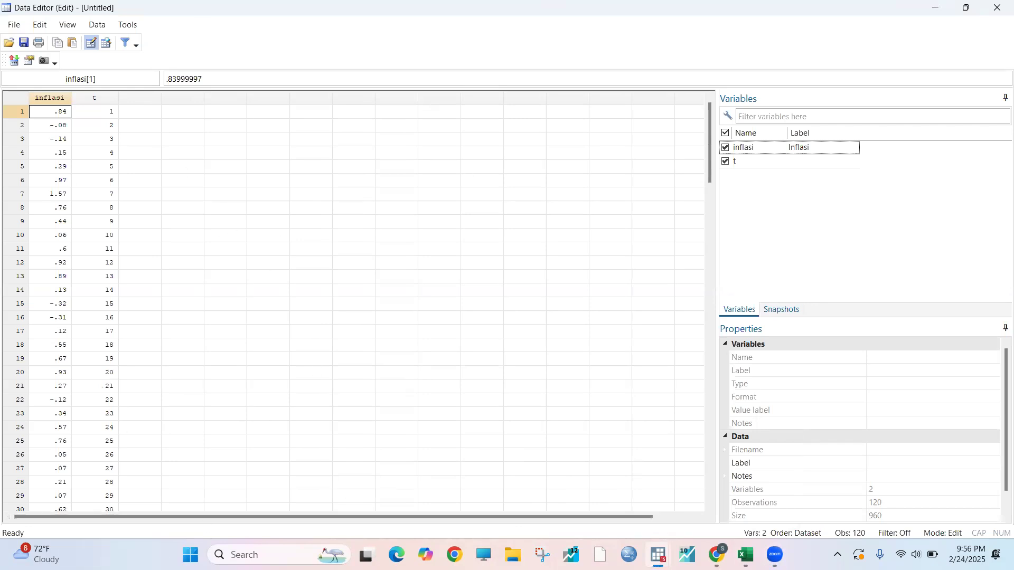
# - Generate the monthly date variable starting January 2010 with "gen newt = tm(2010m1)+ t-1"
pyautogui.moveTo(658, 552)
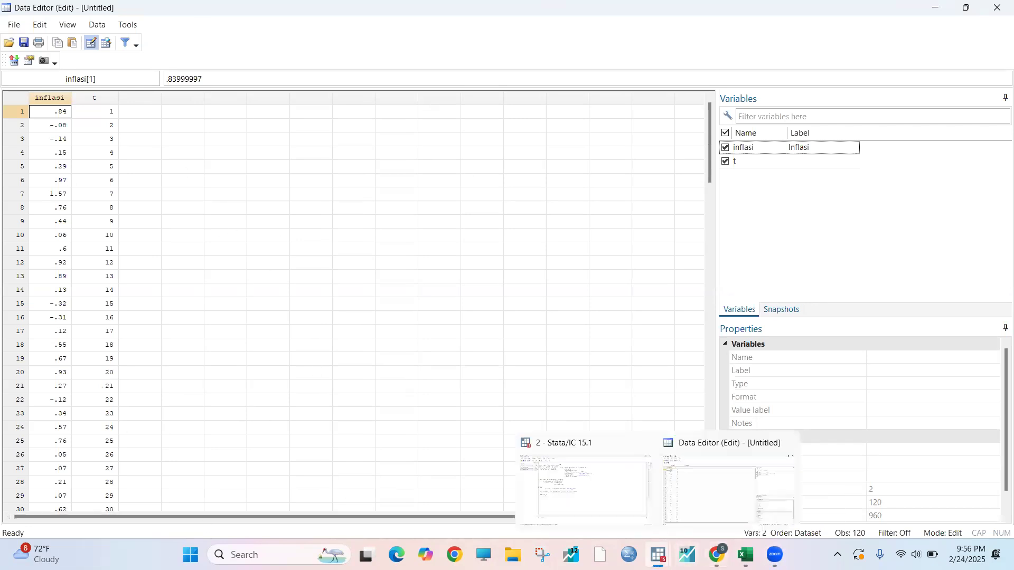
pyautogui.click(617, 490)
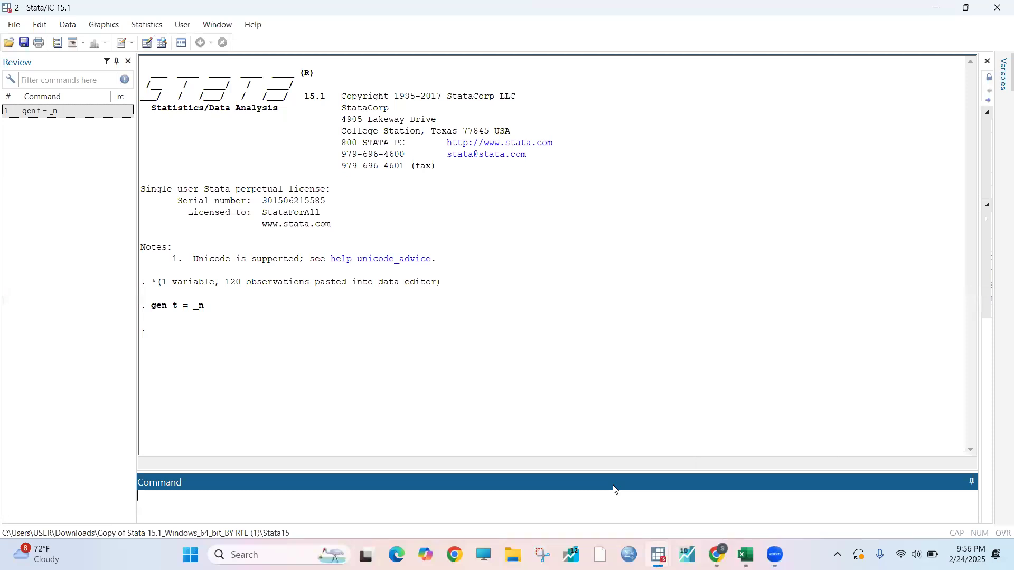
pyautogui.write('gen newt = tm(2010m1)')
pyautogui.write('+ t-1')
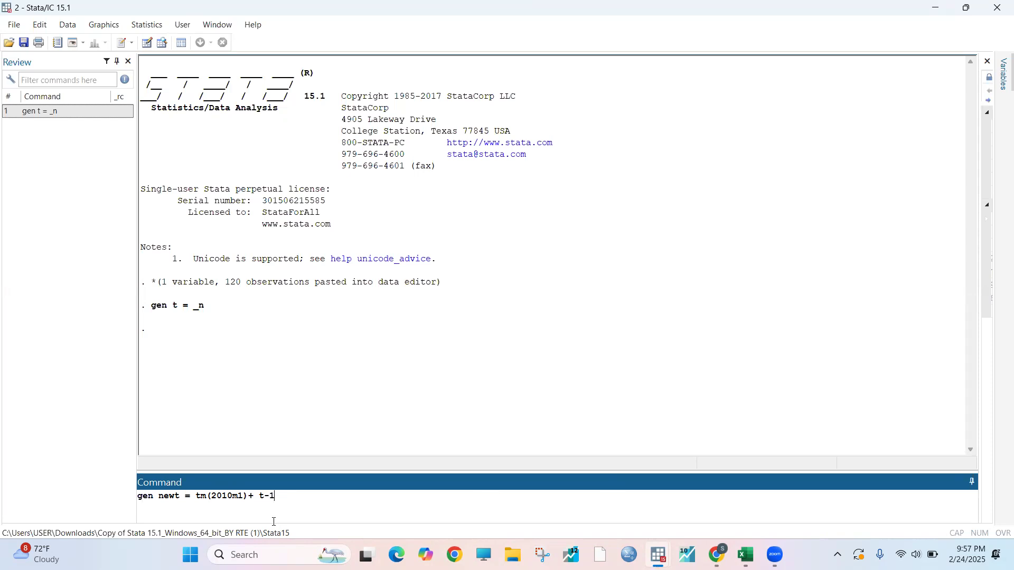
pyautogui.press('Return')
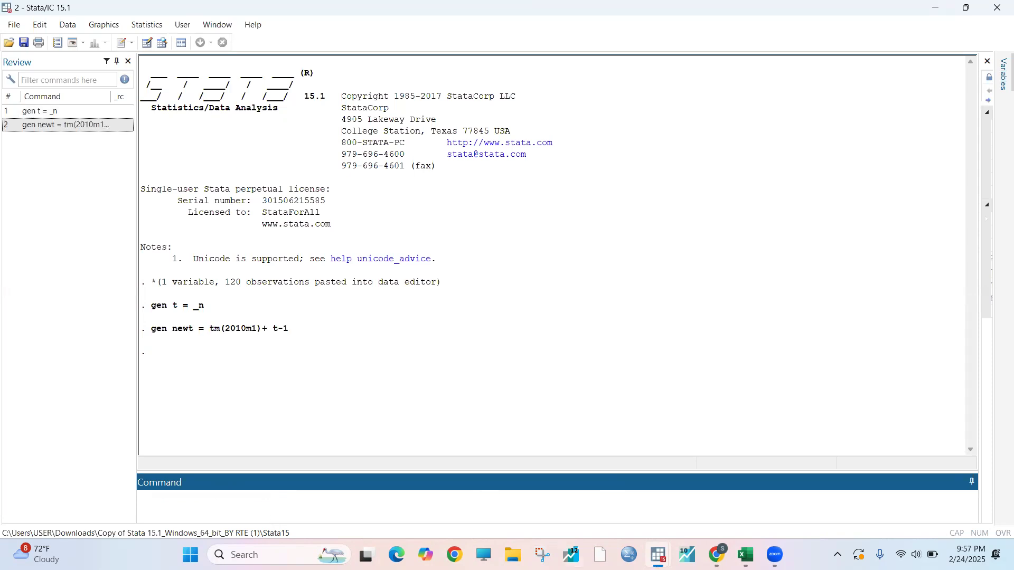
# - Apply the monthly date format with "format %tm newt" and check the newt values in the Data Editor
pyautogui.write('format %tm newt')
pyautogui.press('Return')
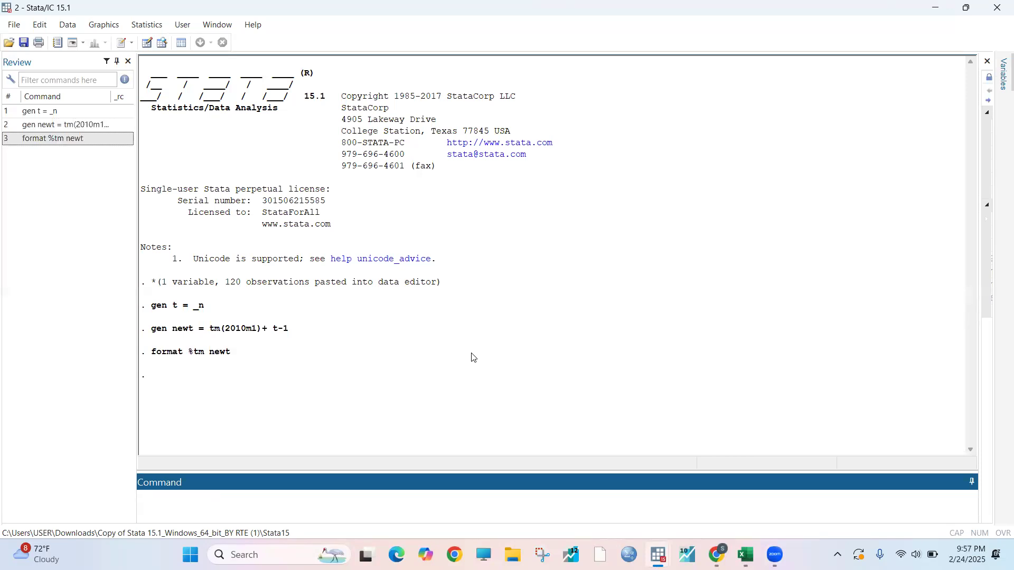
pyautogui.moveTo(654, 552)
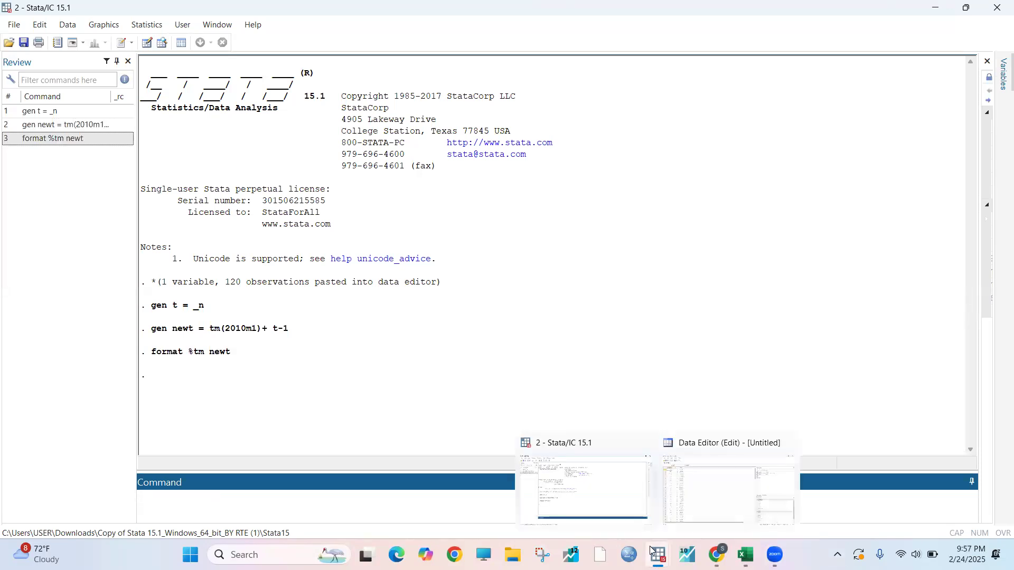
pyautogui.click(691, 487)
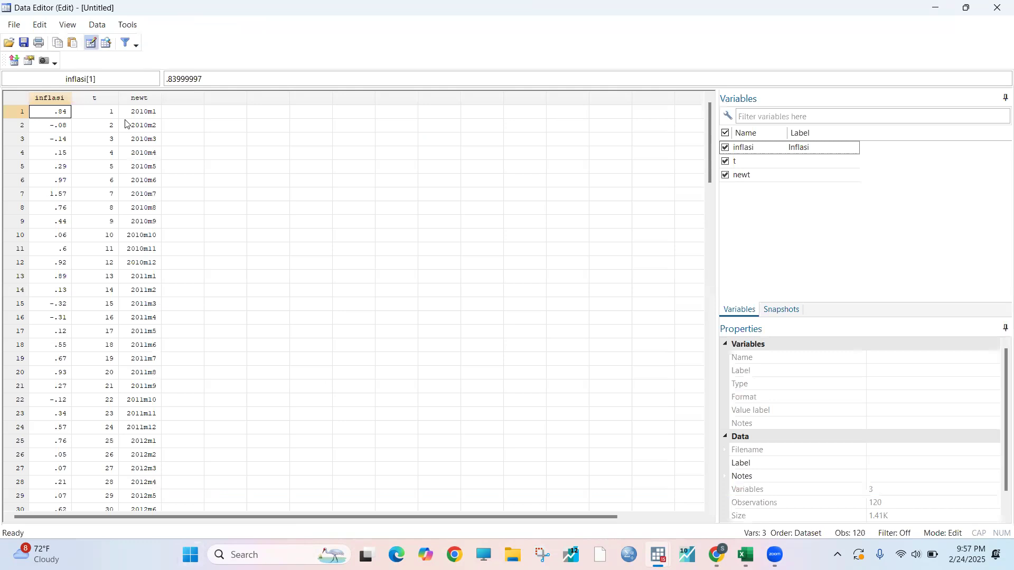
pyautogui.scroll(-1, 237, 408)
pyautogui.scroll(1, 237, 408)
# - Declare newt as the time variable with "tsset newt" and review the dataset in the Data Editor
pyautogui.moveTo(657, 555)
pyautogui.click(599, 499)
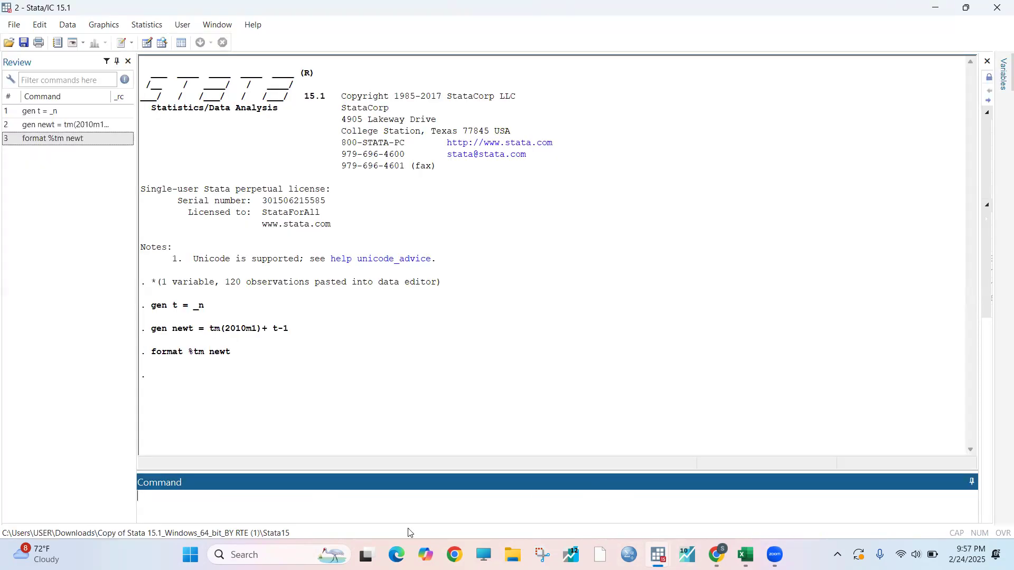
pyautogui.write('tsset newt')
pyautogui.press('Return')
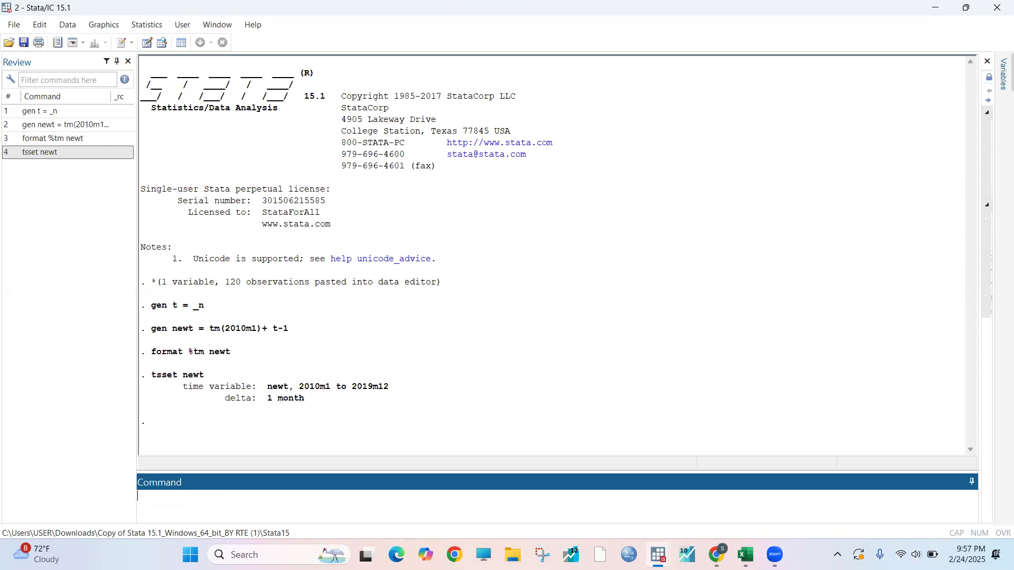
pyautogui.moveTo(657, 554)
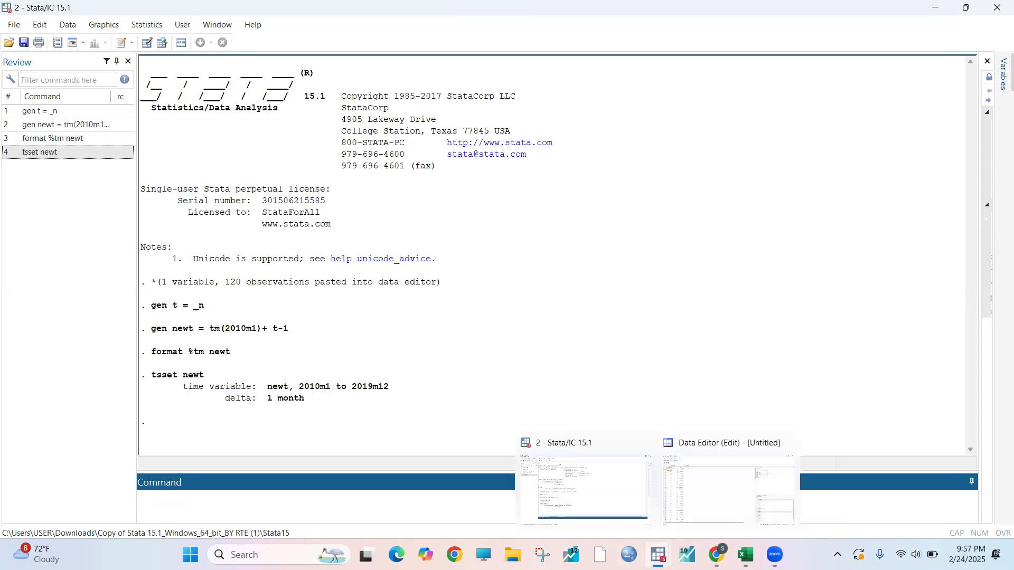
pyautogui.click(710, 496)
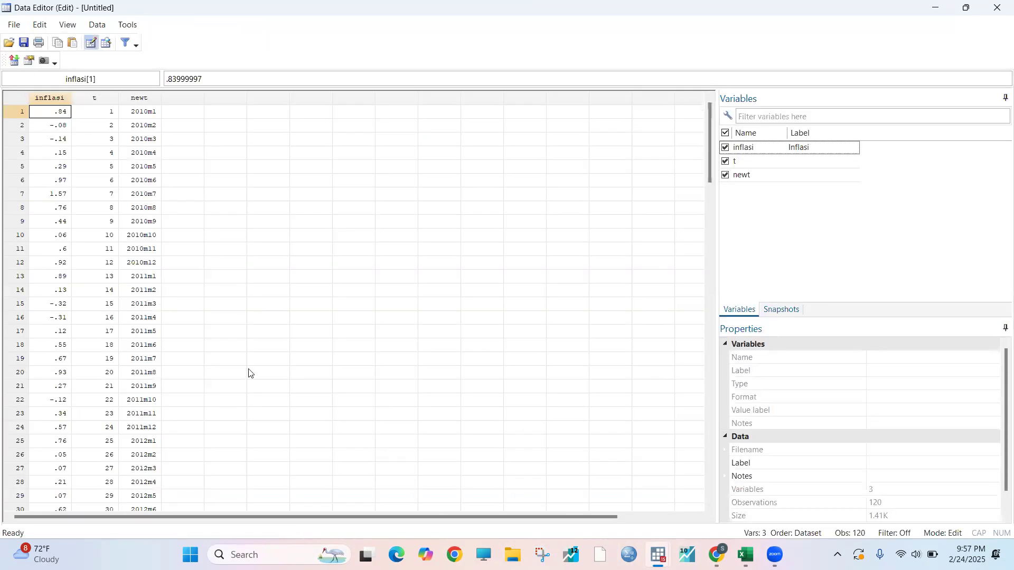
pyautogui.scroll(-10, 249, 374)
pyautogui.scroll(10, 242, 272)
# - Create a time-series line plot with inflasi as the Y variable and maximize the resulting graph window
pyautogui.moveTo(659, 552)
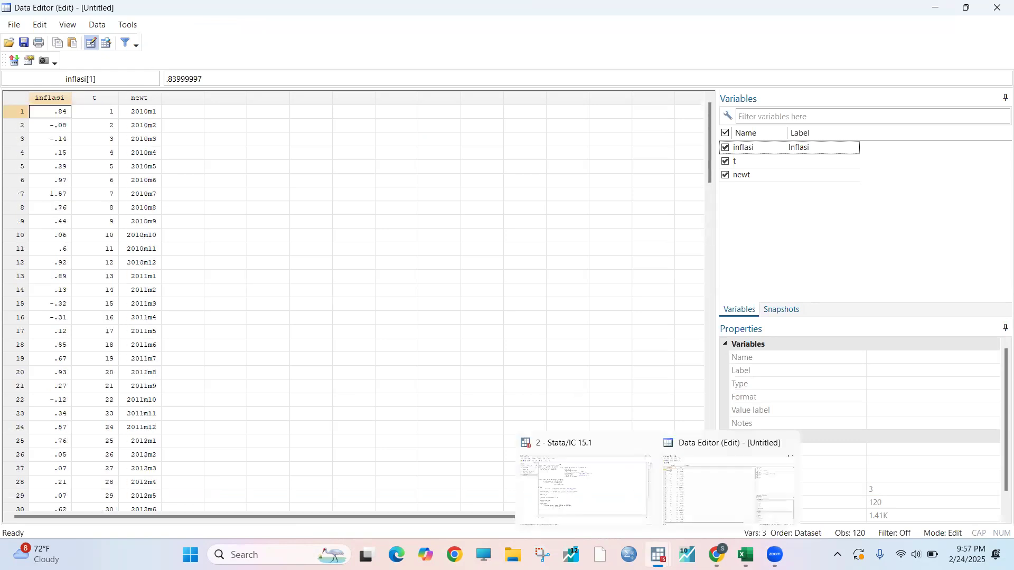
pyautogui.click(568, 495)
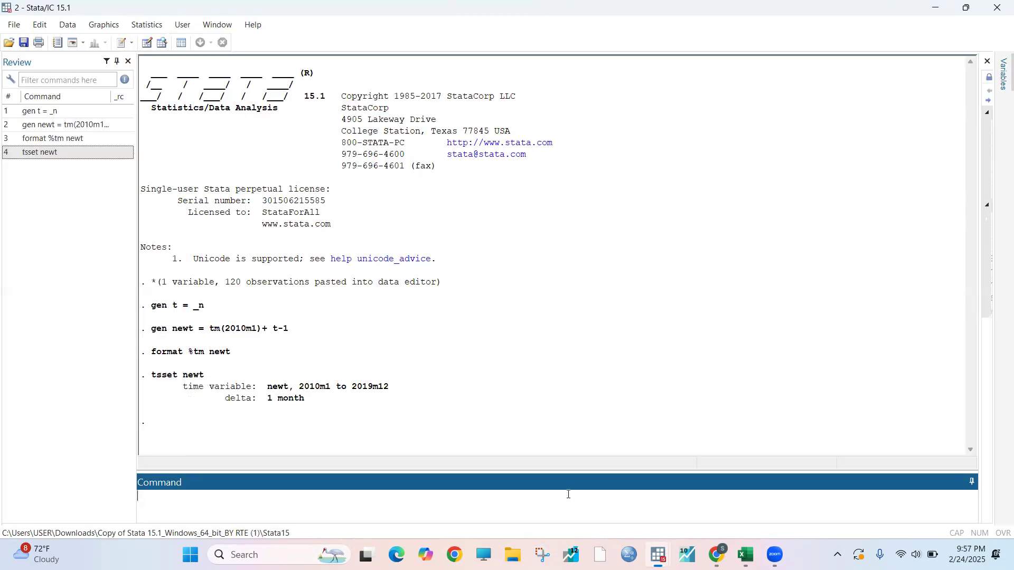
pyautogui.click(142, 26)
pyautogui.moveTo(217, 279)
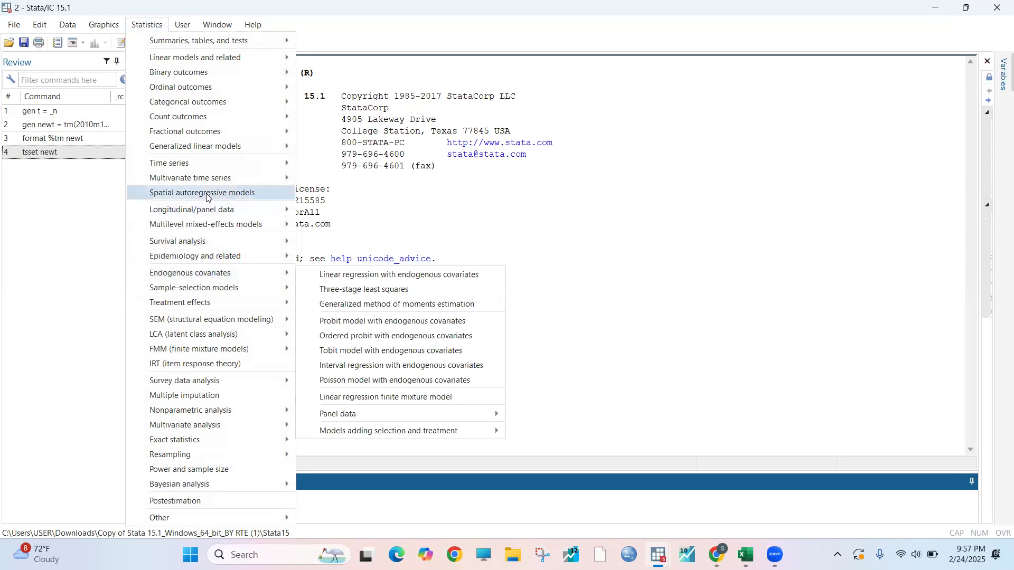
pyautogui.moveTo(189, 167)
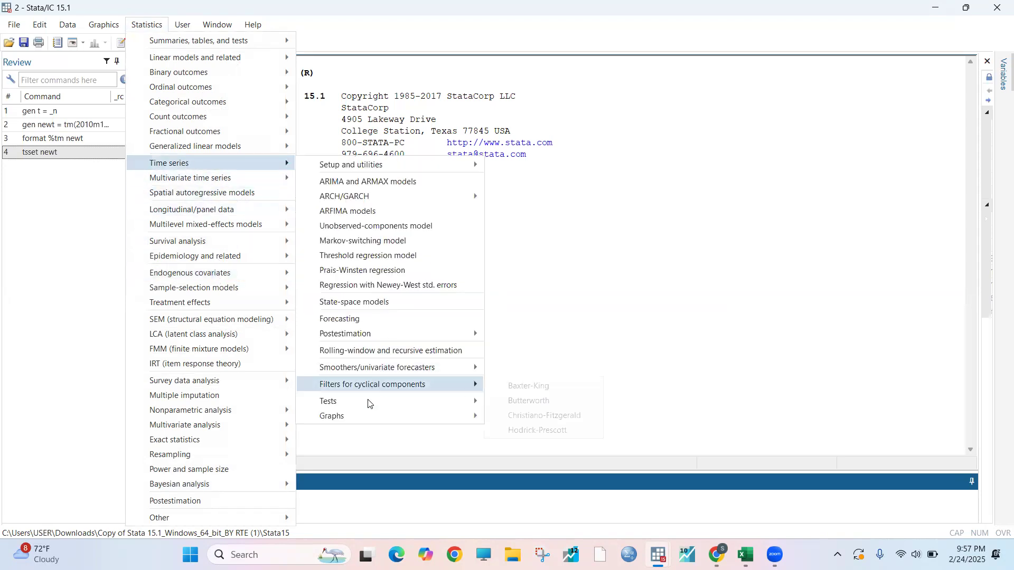
pyautogui.moveTo(366, 416)
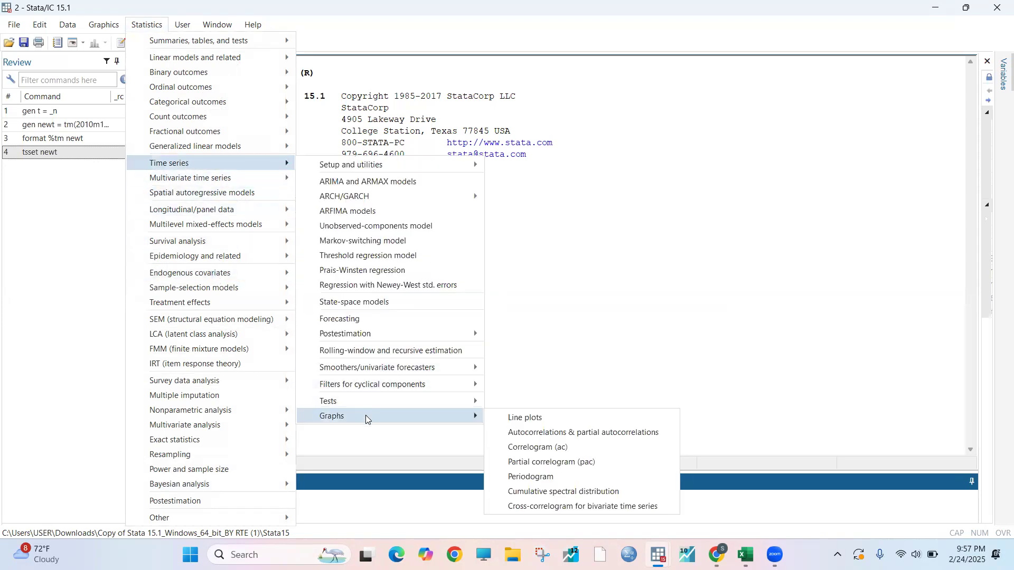
pyautogui.click(514, 418)
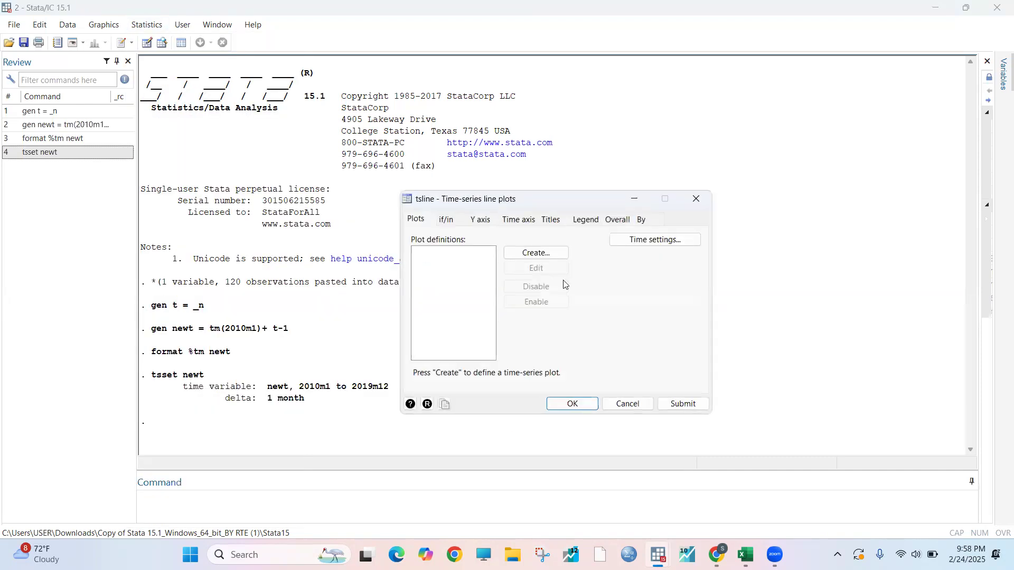
pyautogui.click(552, 254)
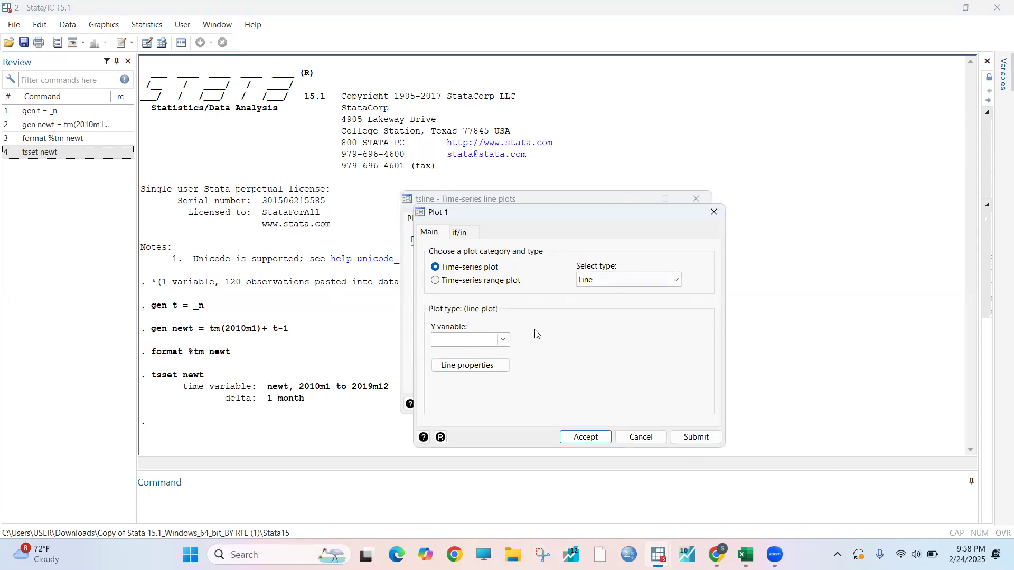
pyautogui.click(504, 340)
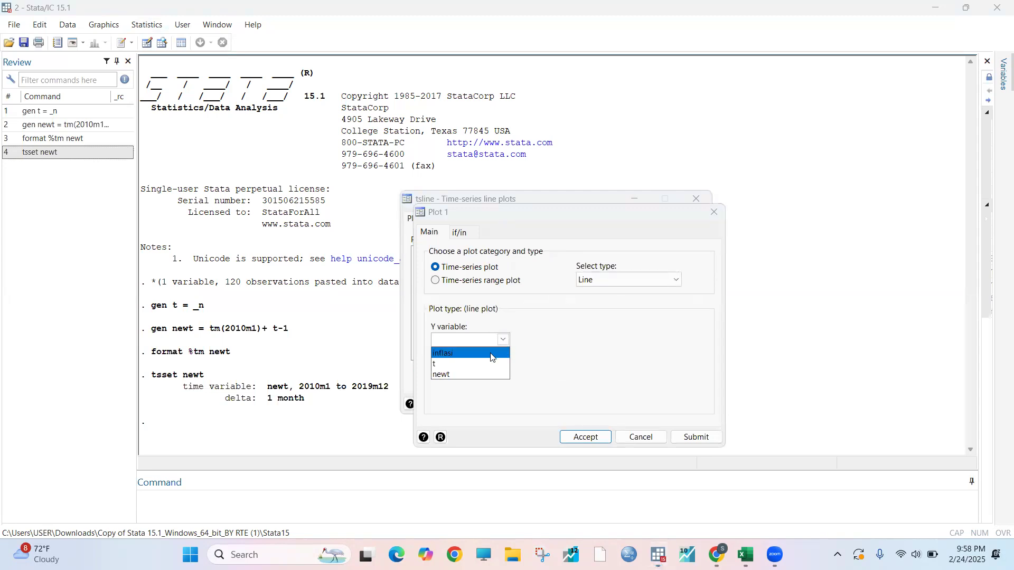
pyautogui.click(491, 357)
pyautogui.click(600, 443)
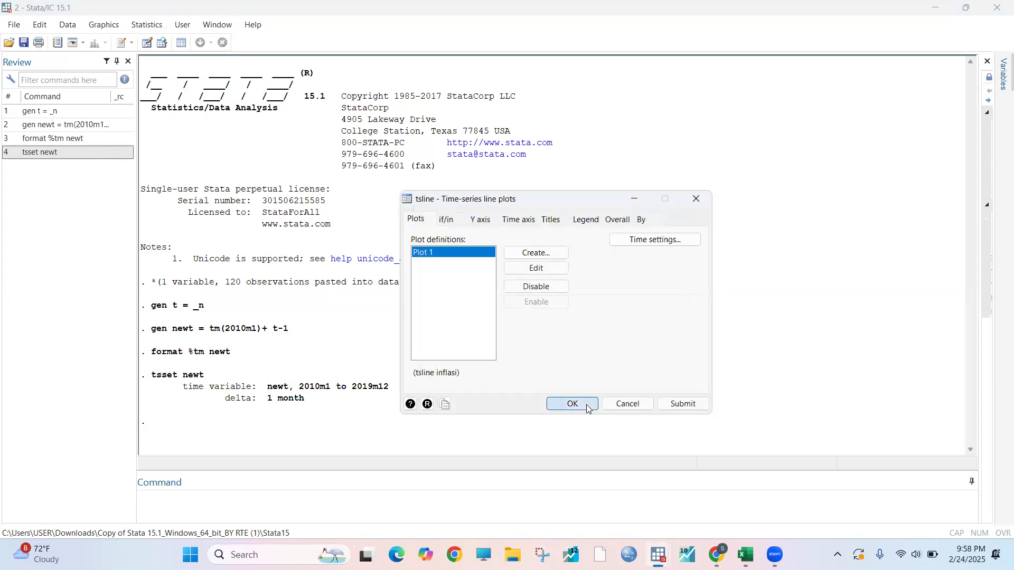
pyautogui.click(587, 409)
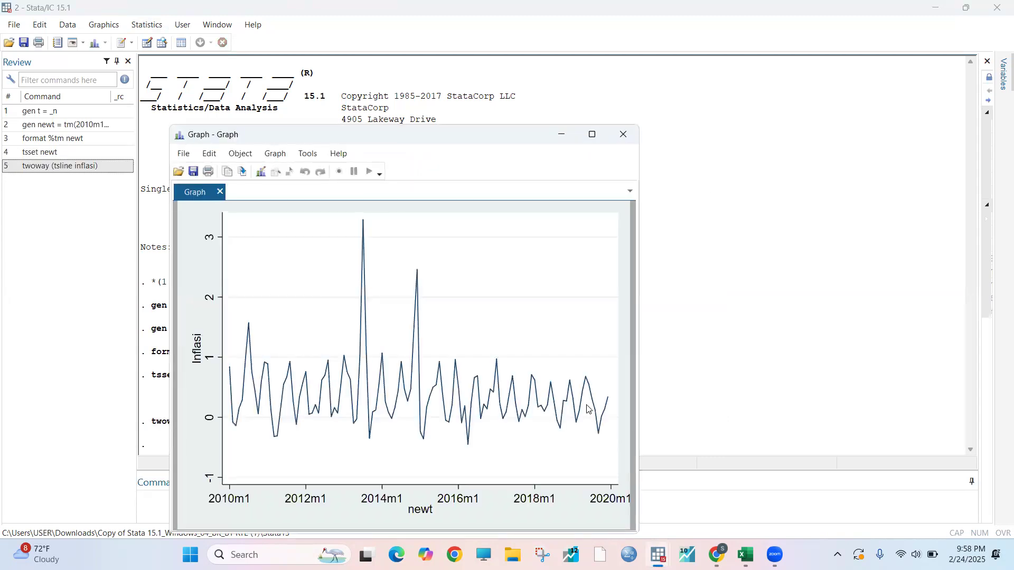
pyautogui.click(592, 134)
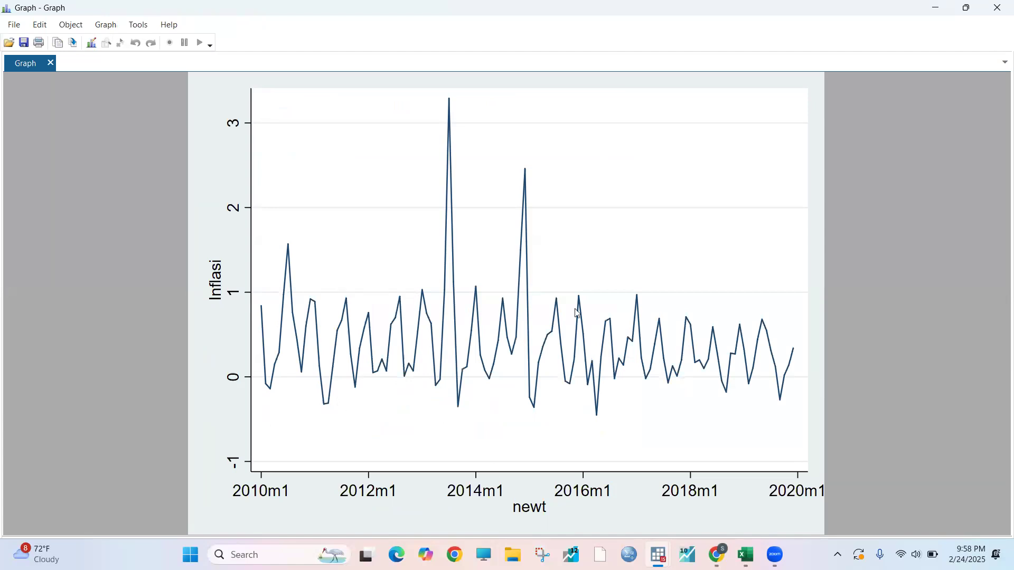
pyautogui.moveTo(658, 555)
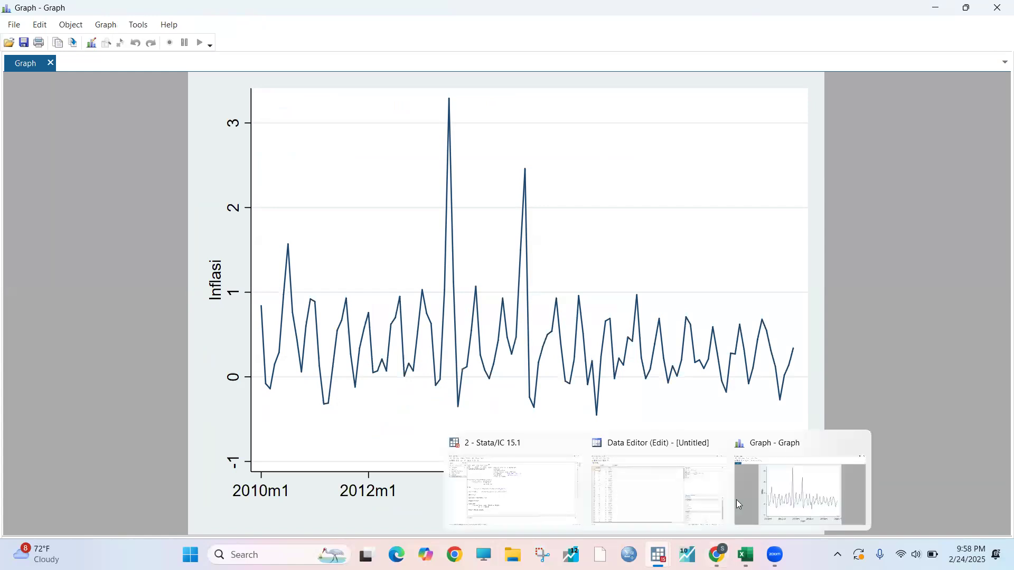
# - Run an Augmented Dickey-Fuller unit-root test on inflasi with 0 lagged differences
pyautogui.click(494, 489)
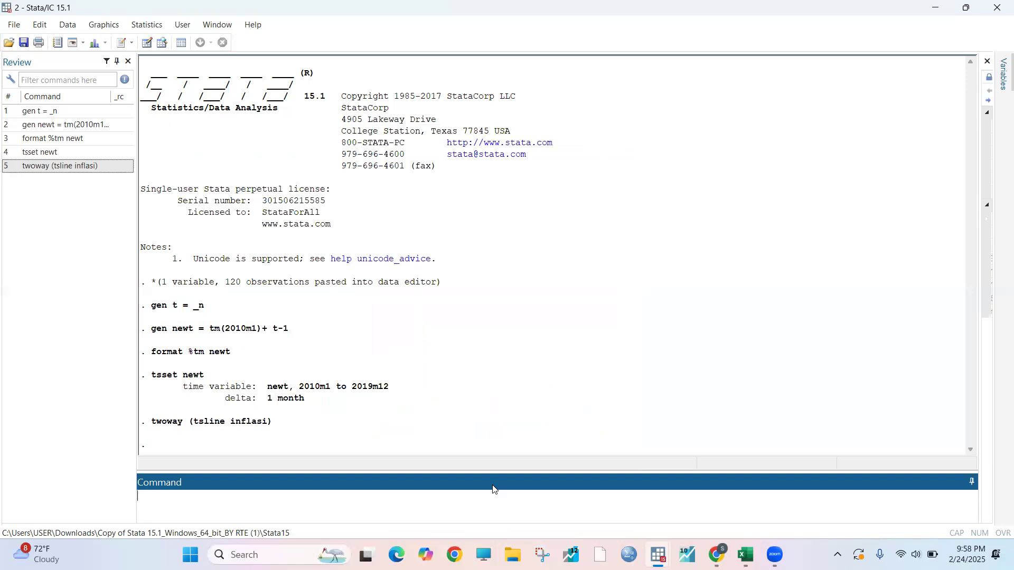
pyautogui.click(148, 25)
pyautogui.moveTo(230, 160)
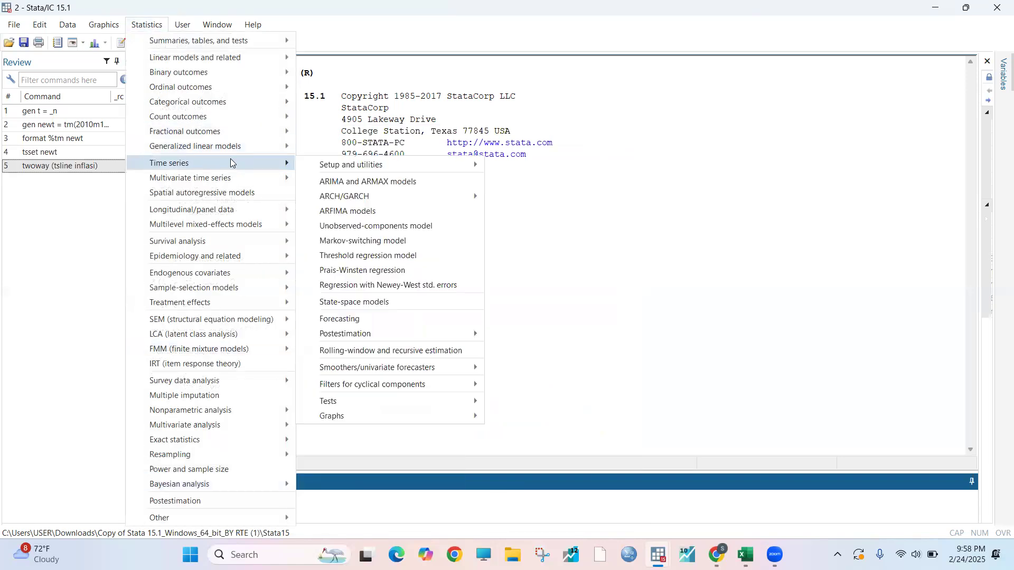
pyautogui.moveTo(350, 407)
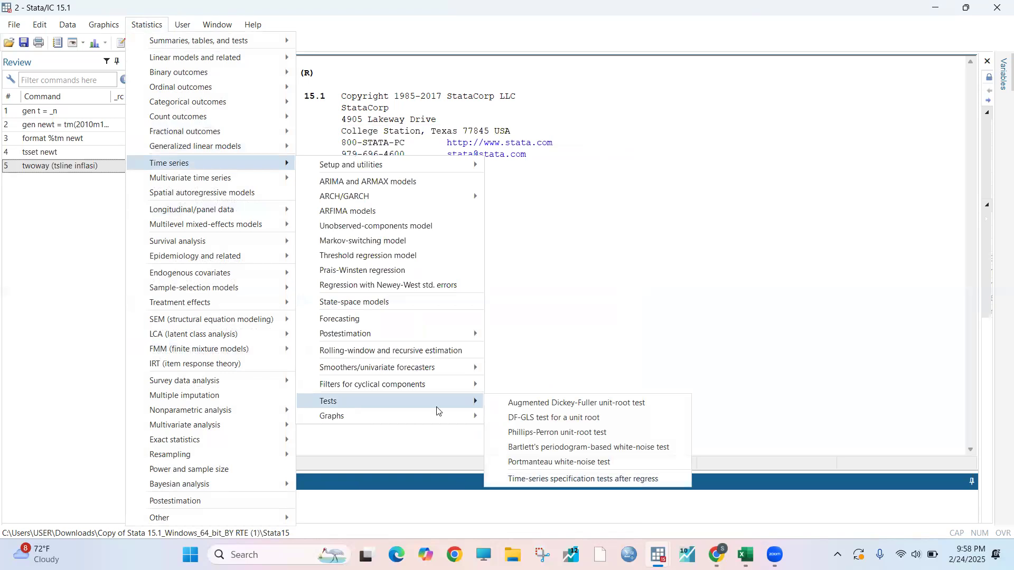
pyautogui.click(515, 407)
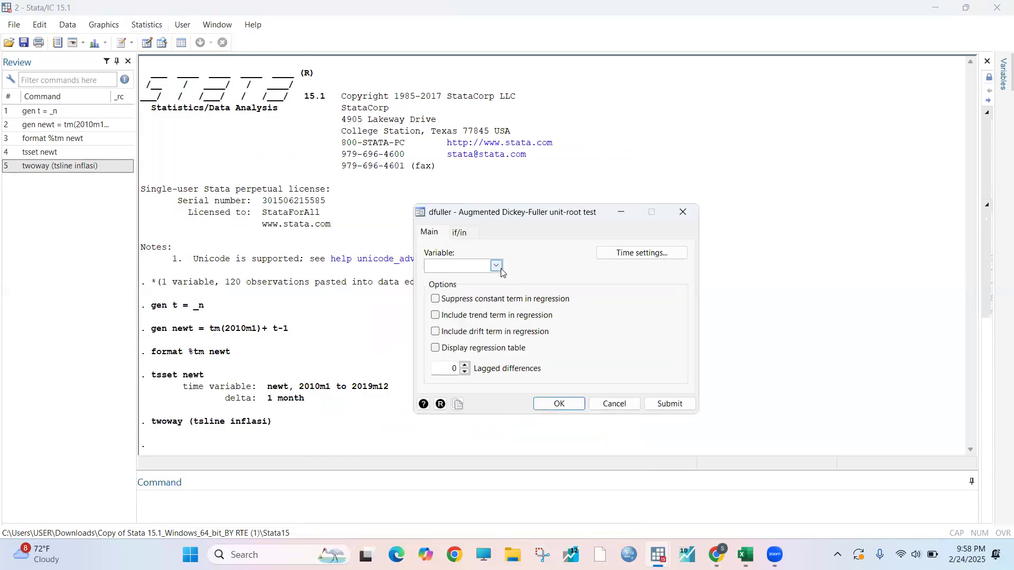
pyautogui.click(496, 266)
pyautogui.click(494, 276)
pyautogui.click(558, 404)
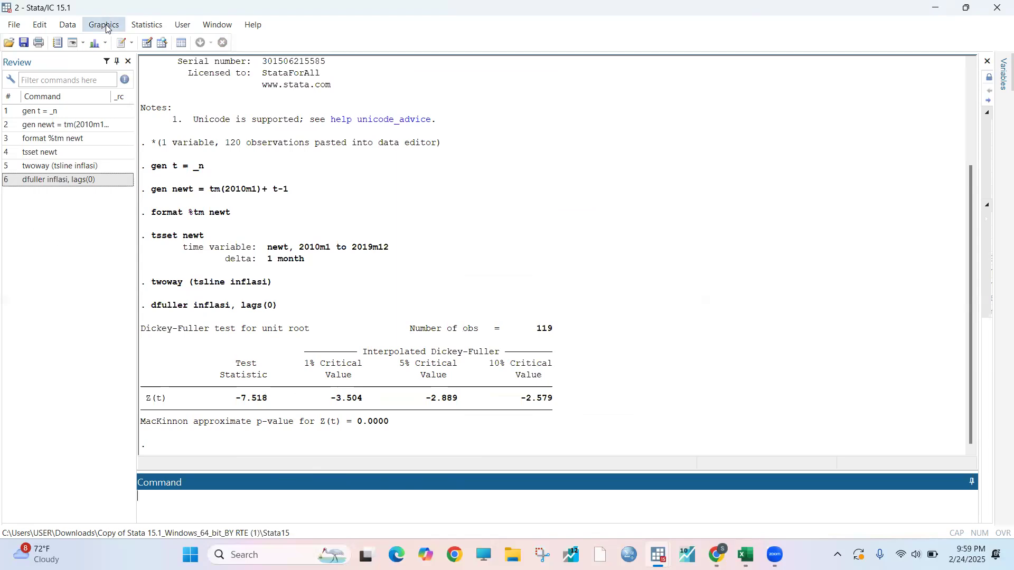
# - Plot the autocorrelation correlogram (ac) of inflasi with the default number of autocorrelations and maximize the graph window
pyautogui.click(162, 25)
pyautogui.moveTo(200, 165)
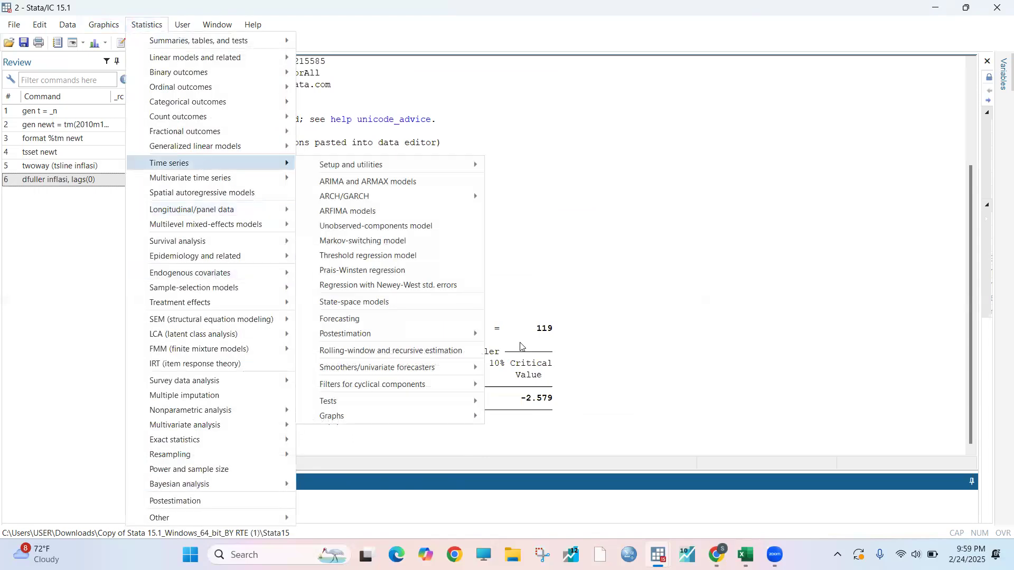
pyautogui.moveTo(457, 415)
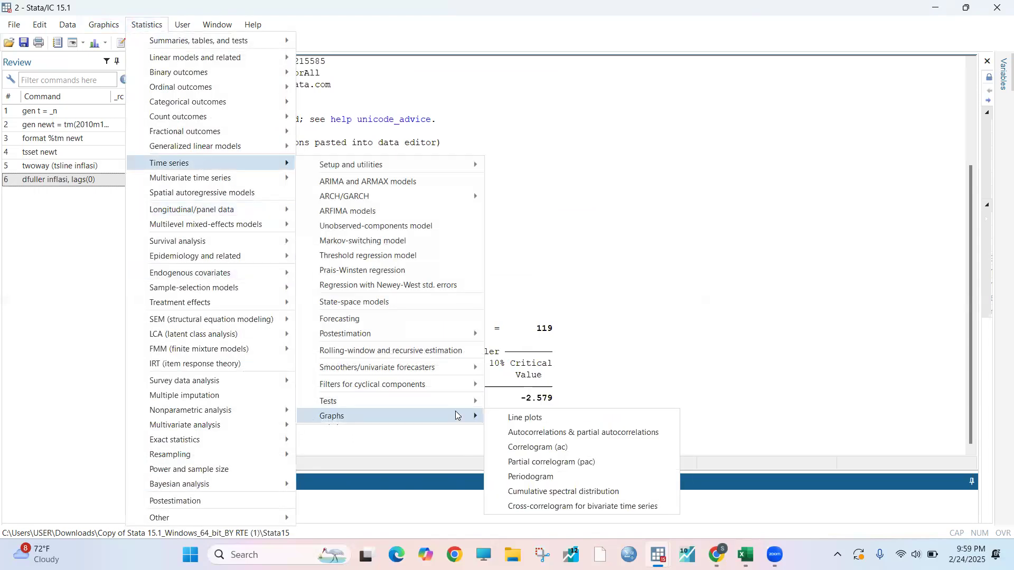
pyautogui.click(568, 448)
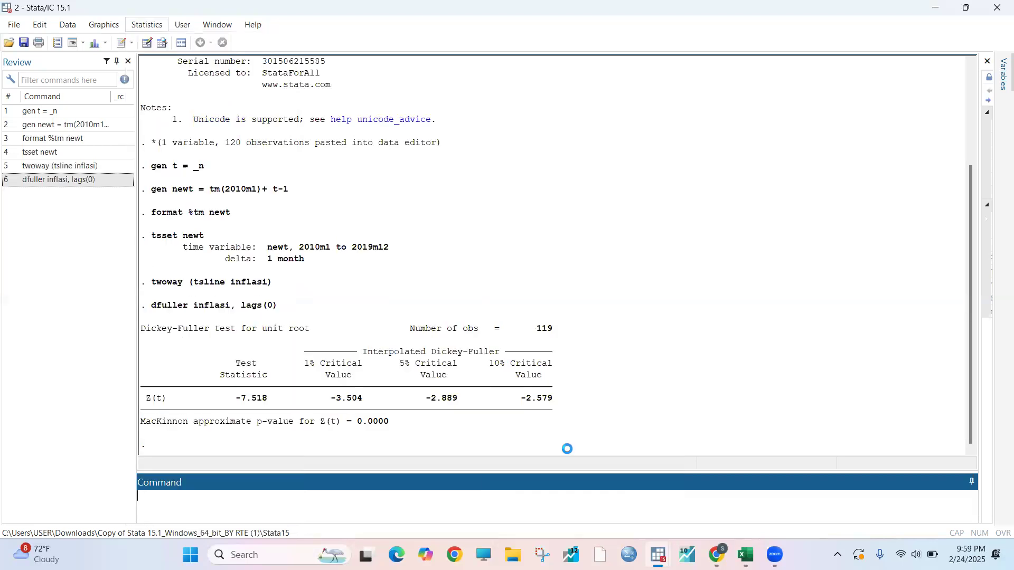
pyautogui.click(510, 279)
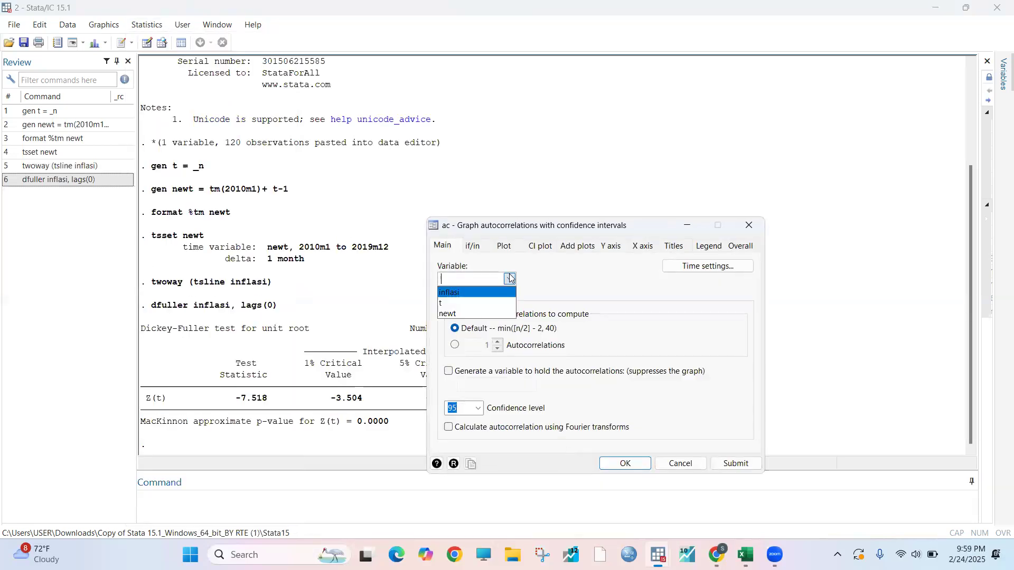
pyautogui.click(501, 288)
pyautogui.click(631, 465)
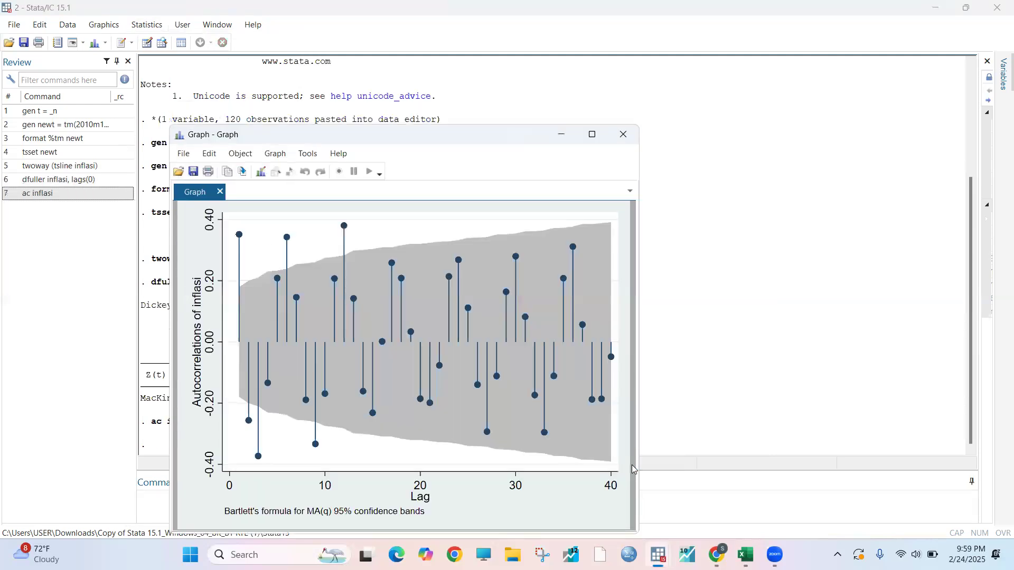
pyautogui.click(592, 135)
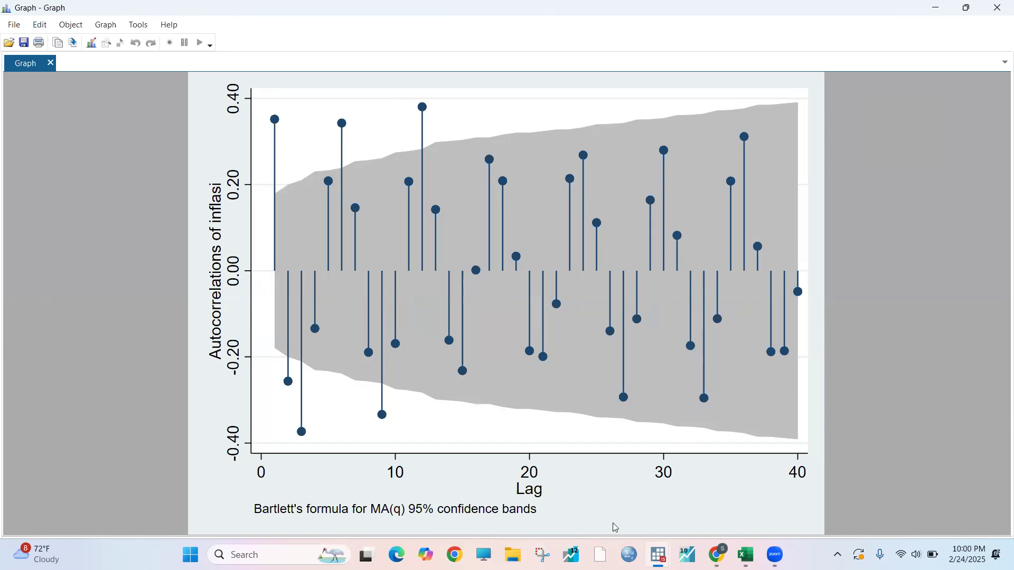
# - Plot the partial correlogram (pac) of inflasi with the default settings and maximize the graph window
pyautogui.moveTo(658, 554)
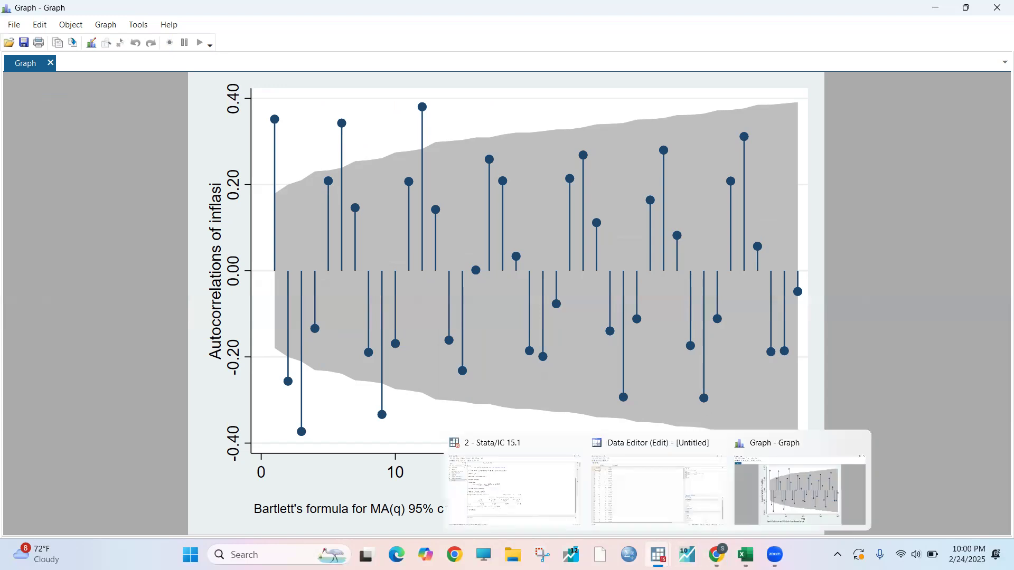
pyautogui.click(523, 492)
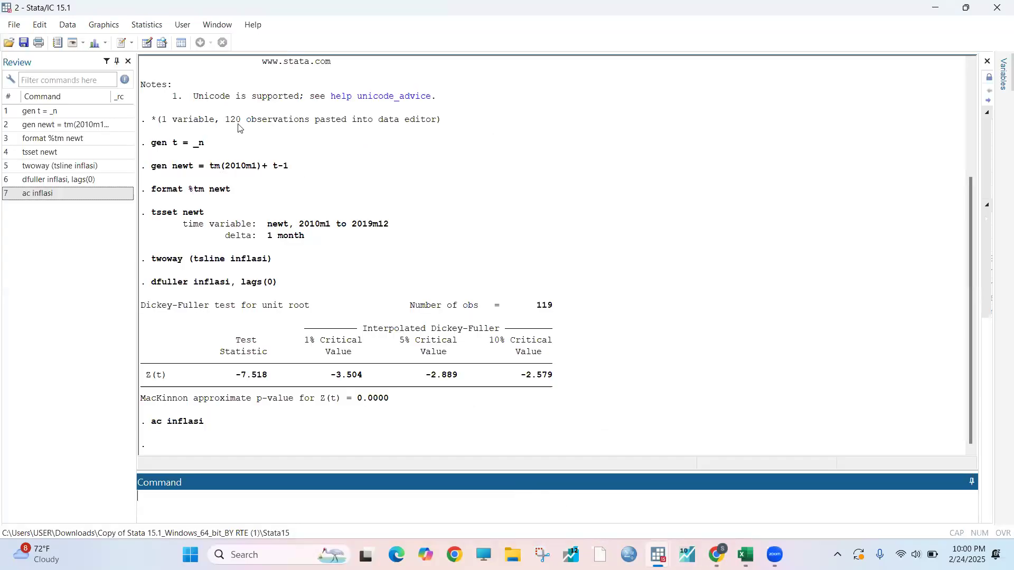
pyautogui.click(146, 25)
pyautogui.moveTo(189, 163)
pyautogui.moveTo(366, 414)
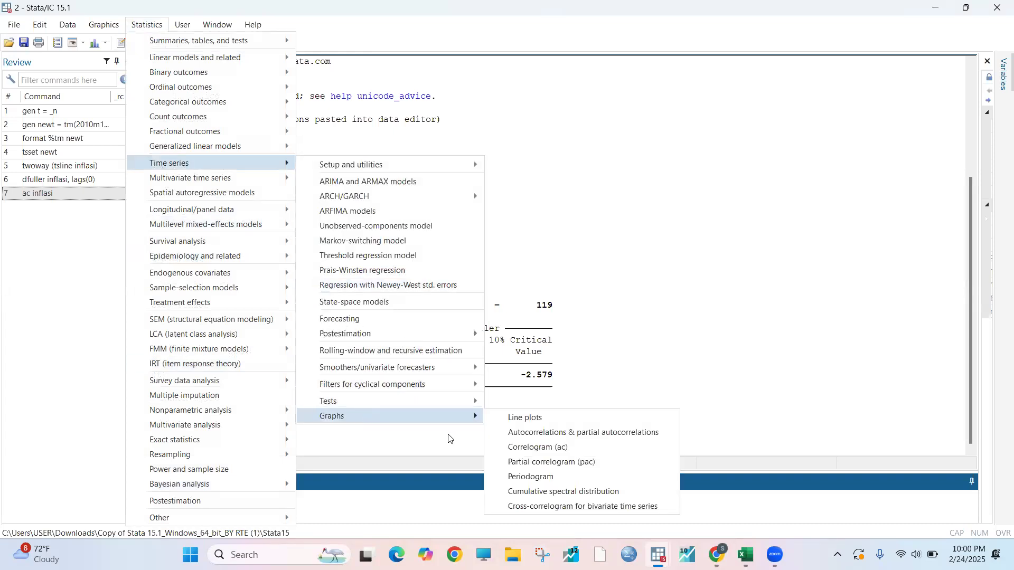
pyautogui.click(512, 464)
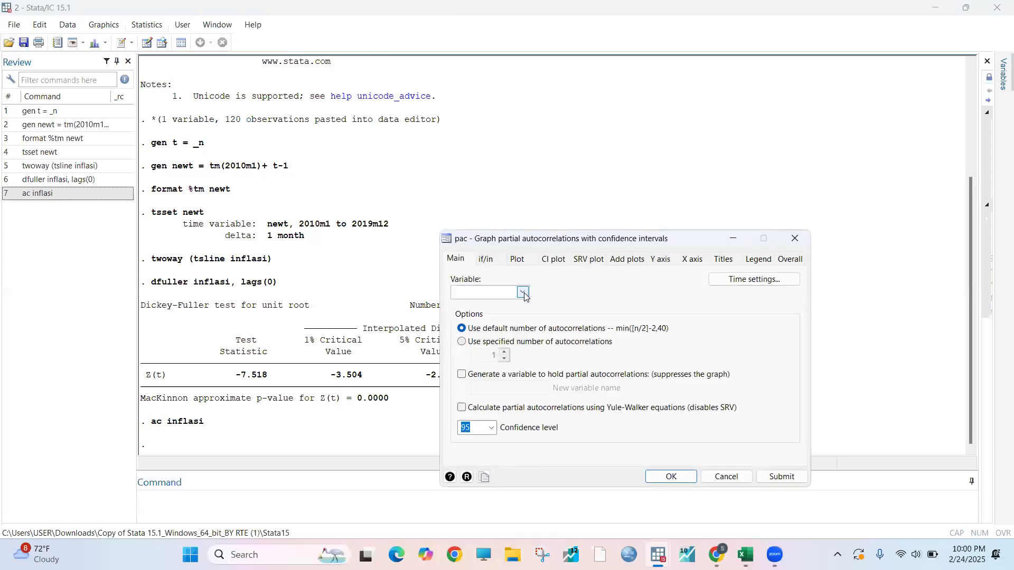
pyautogui.click(523, 292)
pyautogui.click(518, 306)
pyautogui.click(657, 478)
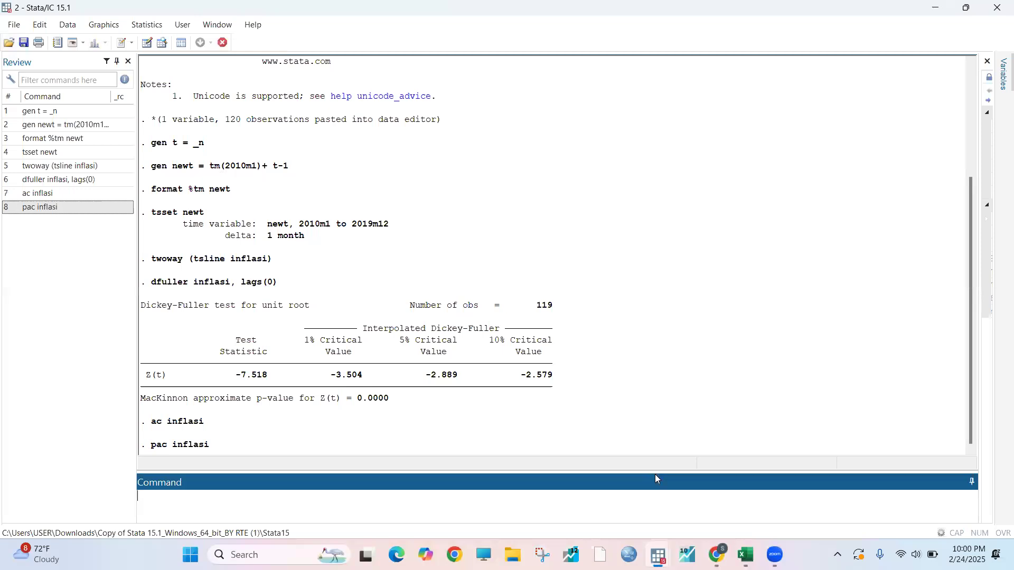
pyautogui.click(591, 134)
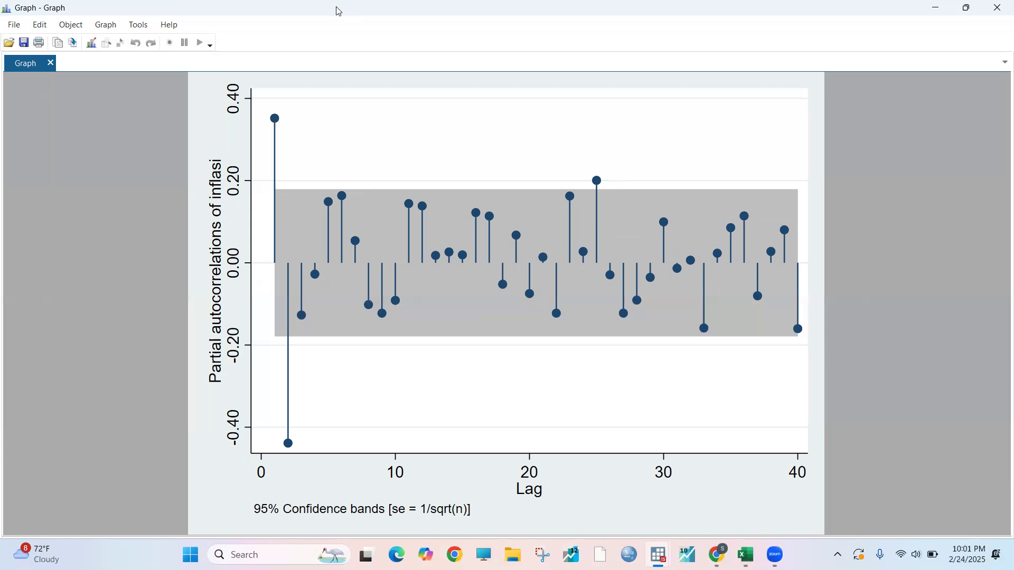
# - Set up an ARIMA model with inflasi as the dependent variable, autoregressive order 2, difference order 0 and moving-average order 3
pyautogui.moveTo(665, 551)
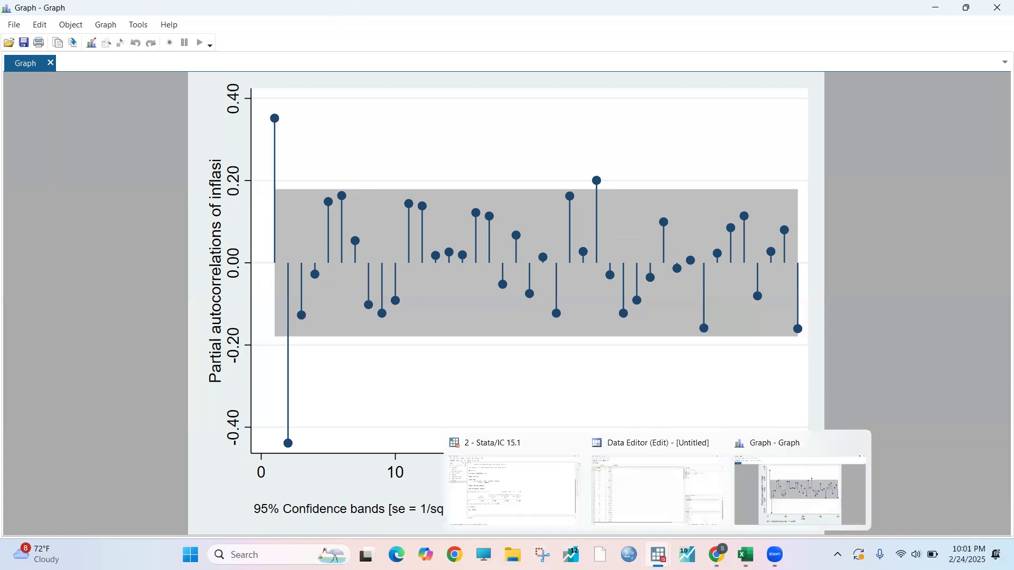
pyautogui.click(548, 506)
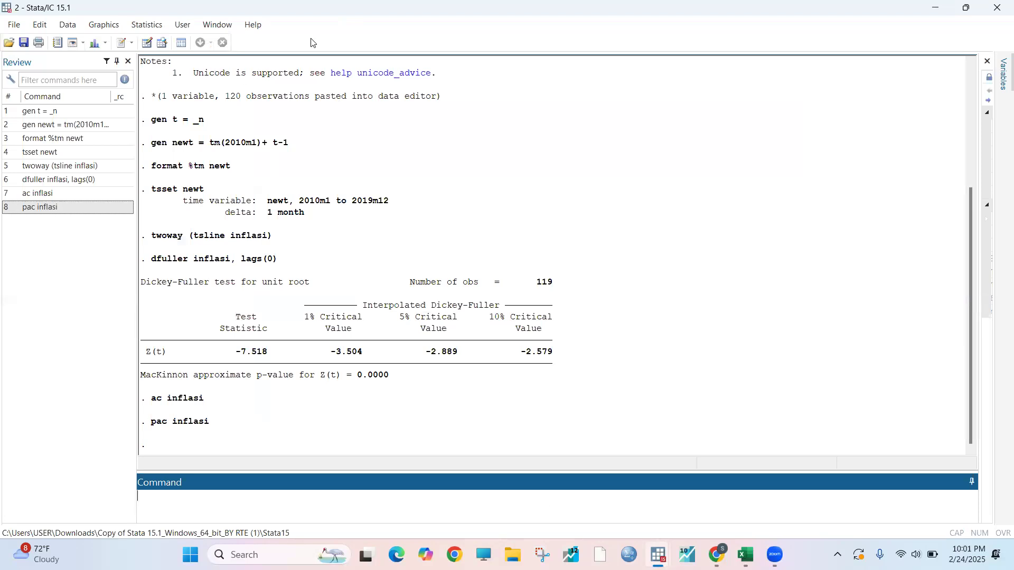
pyautogui.click(151, 26)
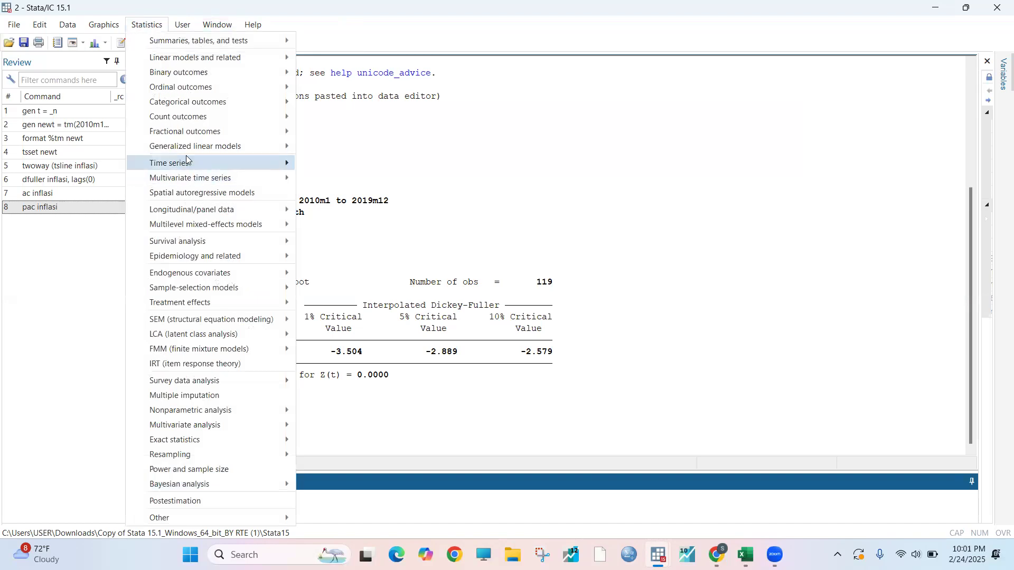
pyautogui.moveTo(187, 160)
pyautogui.moveTo(357, 401)
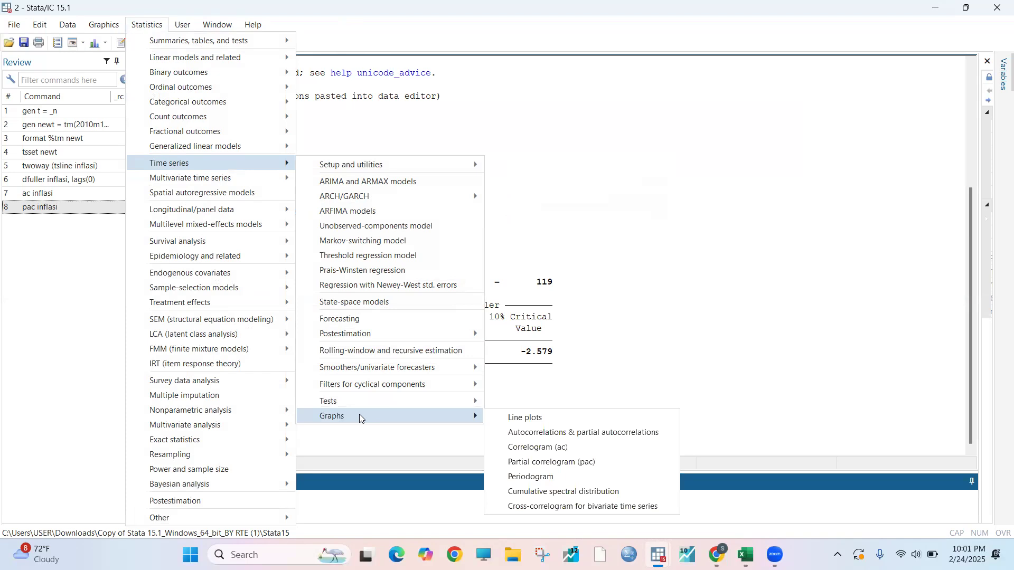
pyautogui.click(391, 183)
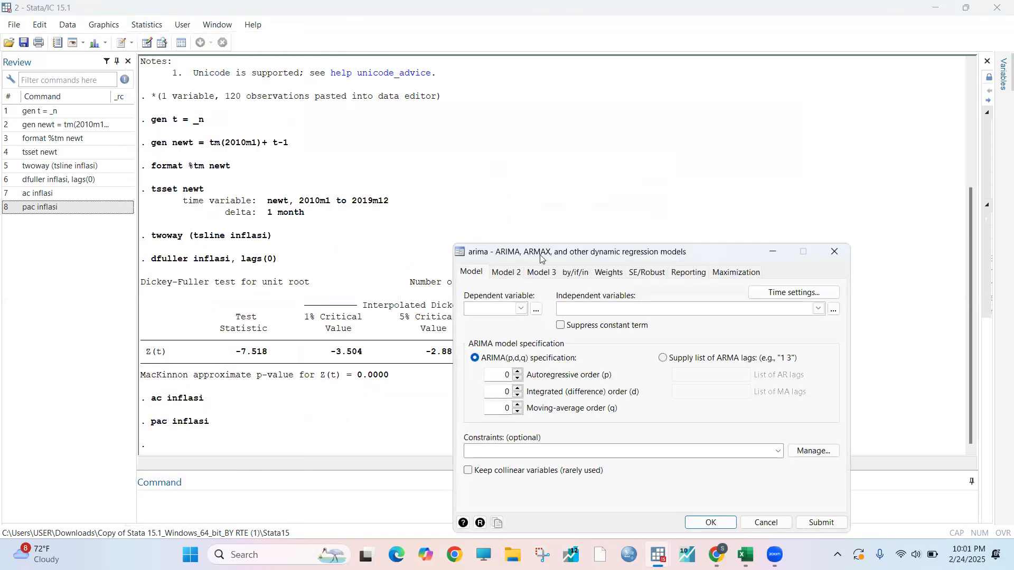
pyautogui.click(521, 312)
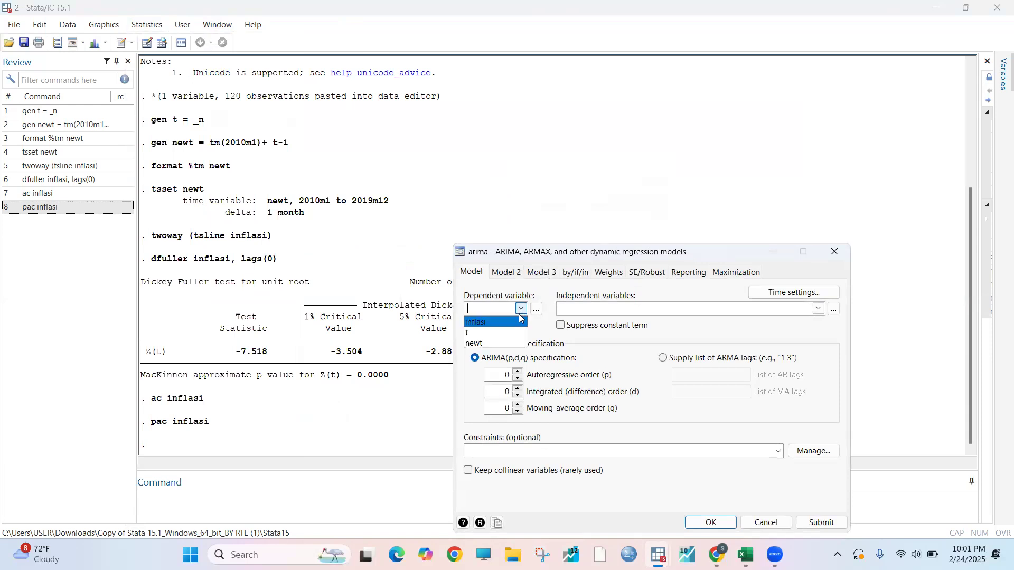
pyautogui.click(516, 323)
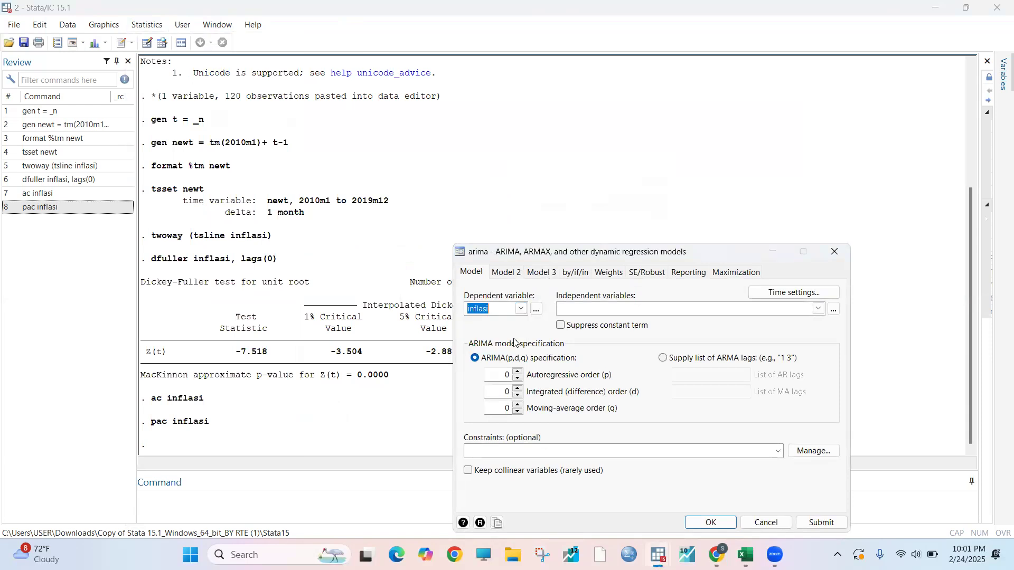
pyautogui.click(519, 373)
pyautogui.click(519, 374)
pyautogui.click(508, 395)
pyautogui.doubleClick(509, 409)
pyautogui.write('3')
# - Add a seasonal specification with moving-average order 1 and seasonal lag 12, and estimate the model
pyautogui.click(505, 272)
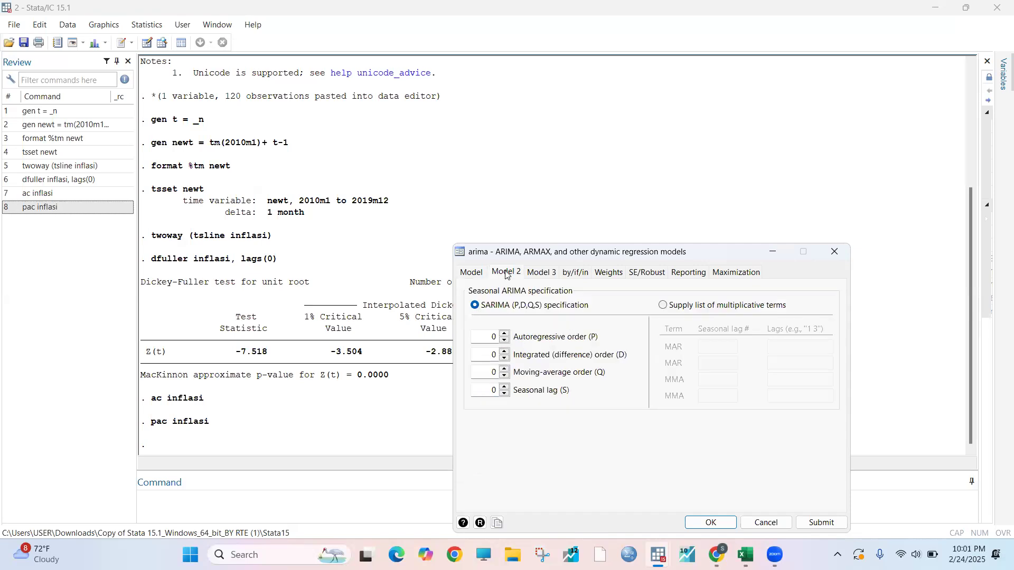
pyautogui.click(504, 369)
pyautogui.click(497, 390)
pyautogui.write('12')
pyautogui.click(711, 522)
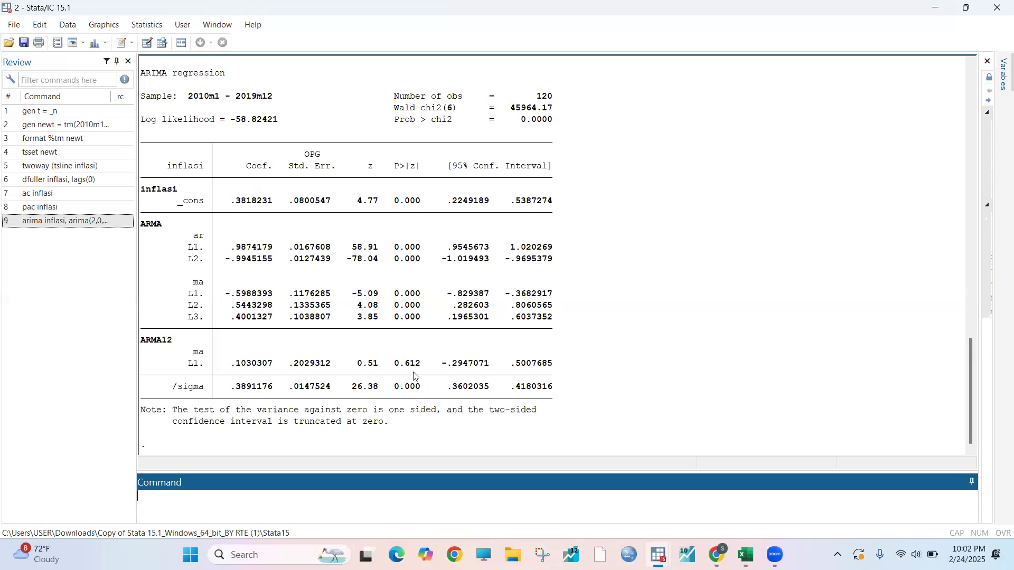
# - Examine the ARIMA(2,0,3) SARIMA(0,0,1,12) estimation output, including the iteration log, coefficients and p-values
pyautogui.scroll(2, 414, 402)
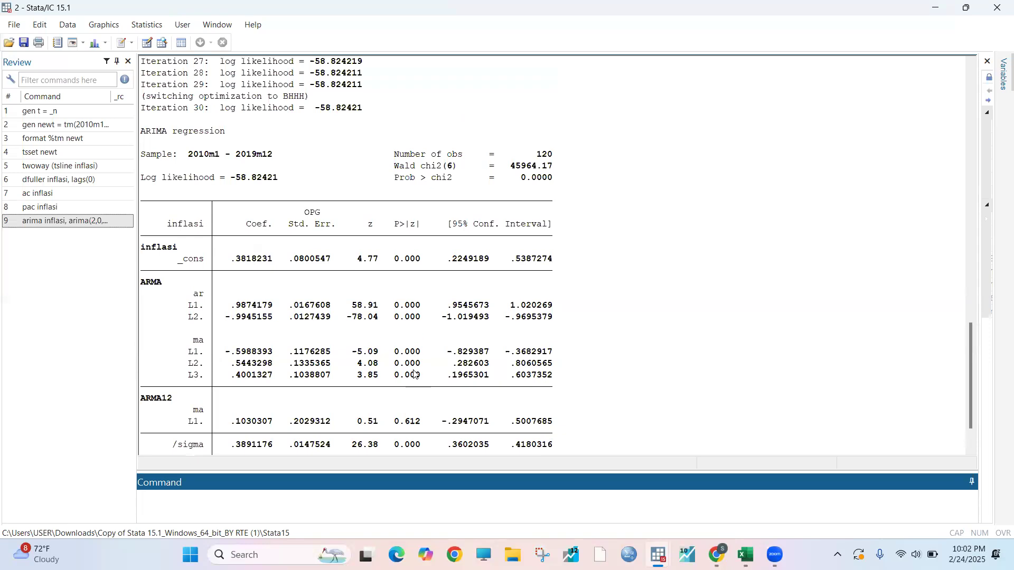
pyautogui.scroll(15, 414, 373)
pyautogui.scroll(-12, 415, 373)
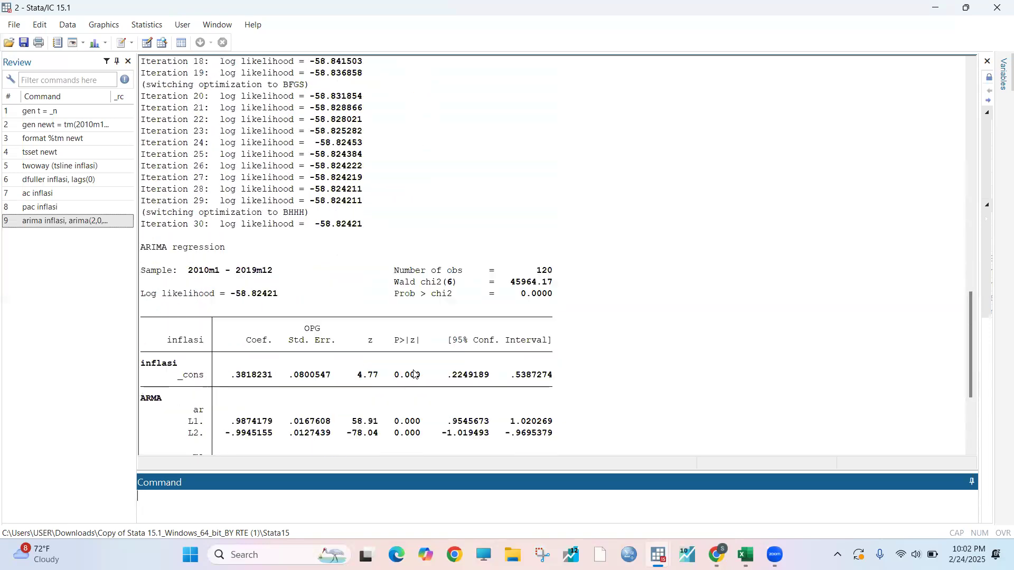
pyautogui.scroll(-5, 414, 374)
pyautogui.scroll(5, 414, 374)
pyautogui.scroll(-7, 414, 374)
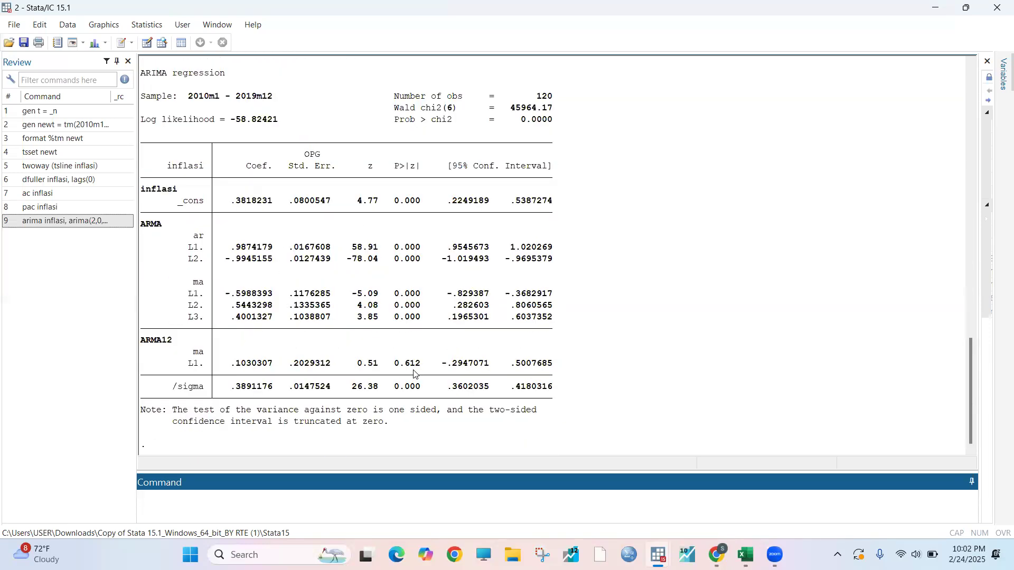
pyautogui.scroll(20, 414, 374)
pyautogui.scroll(1, 414, 373)
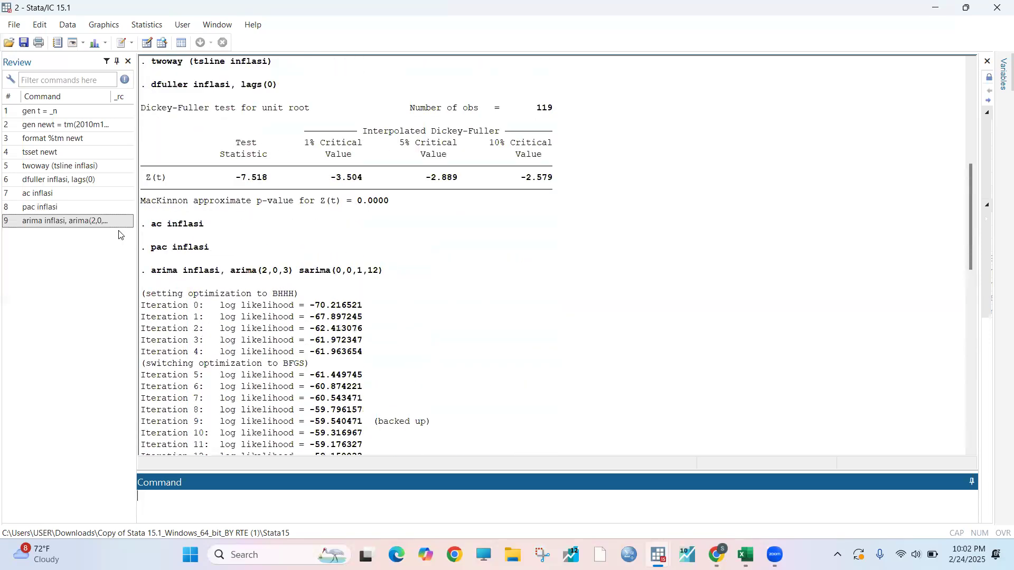
pyautogui.scroll(-20, 221, 268)
# - Recall the last arima command, change it to "arima inflasi, arima(1,0,0) sarima(0,0,1,12)", run it and review the output
pyautogui.click(69, 223)
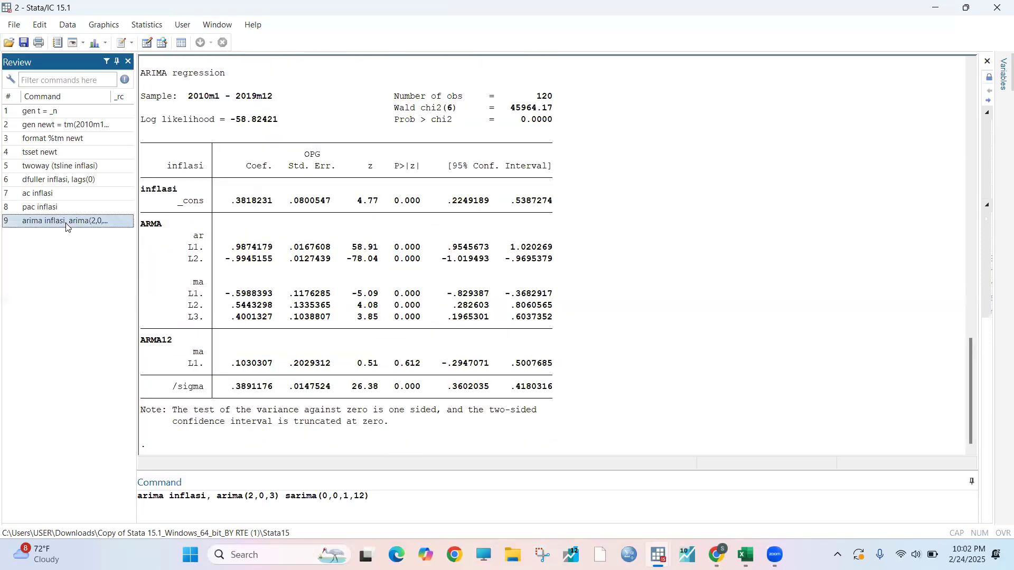
pyautogui.click(255, 497)
pyautogui.press('BackSpace')
pyautogui.write('1,0,3')
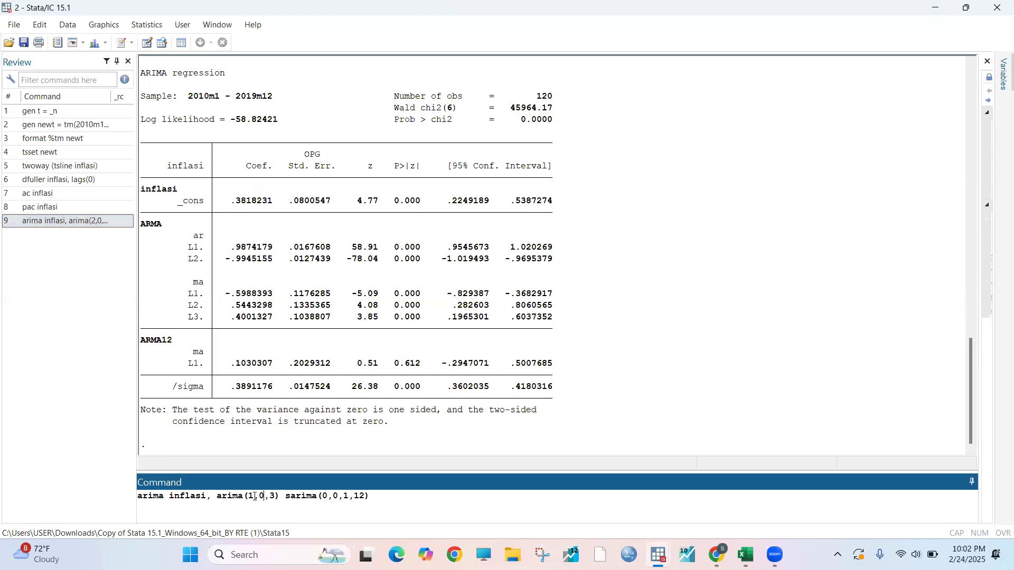
pyautogui.write('\\0')
pyautogui.press('BackSpace')
pyautogui.press('BackSpace')
pyautogui.press('Return')
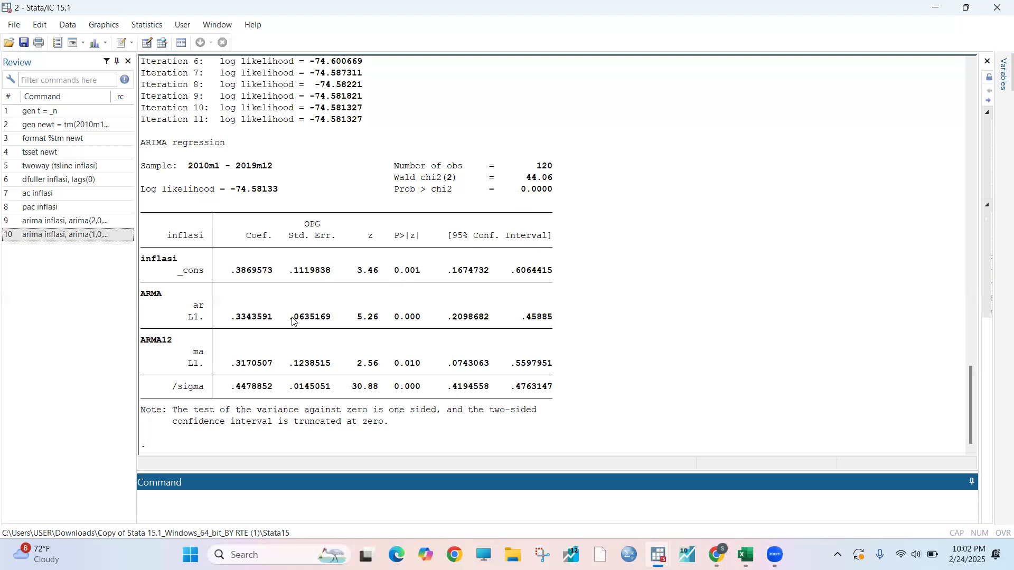
pyautogui.scroll(12, 293, 321)
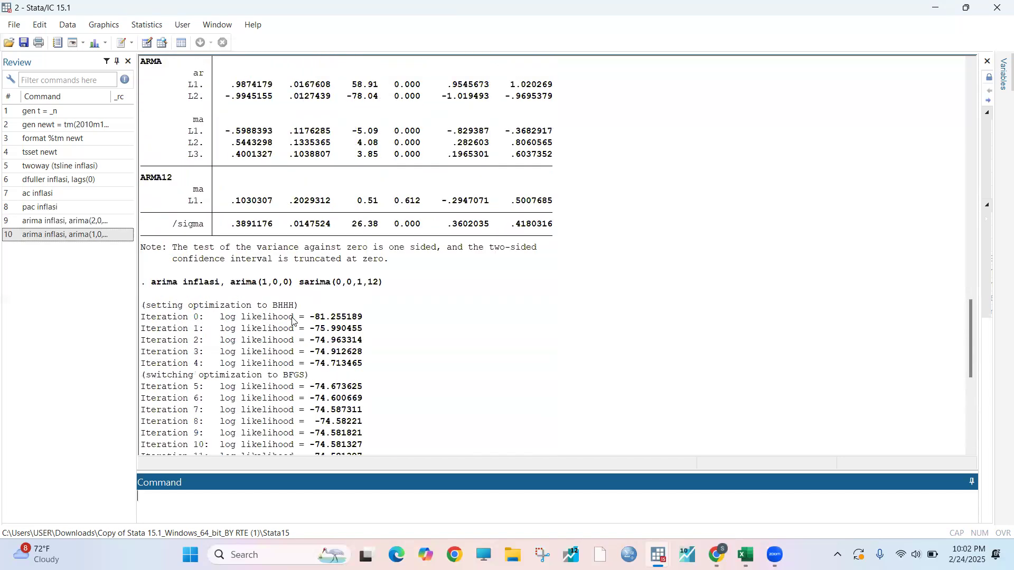
pyautogui.scroll(-12, 293, 321)
pyautogui.scroll(15, 466, 154)
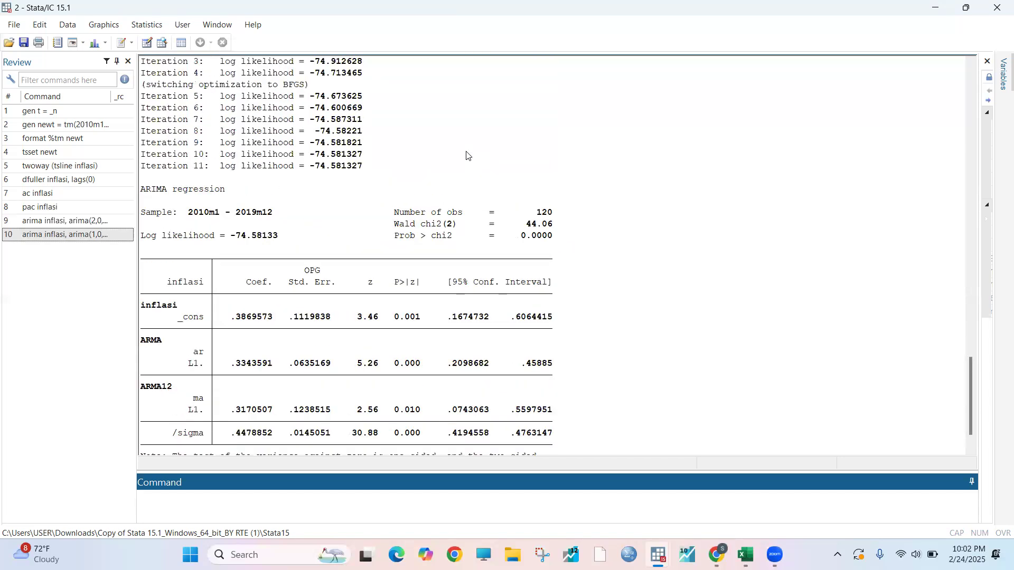
# - Re-estimate "arima inflasi, arima(2,0,3) sarima(0,0,1,12)" from the command history and compute its information criteria with "estat ic"
pyautogui.click(83, 222)
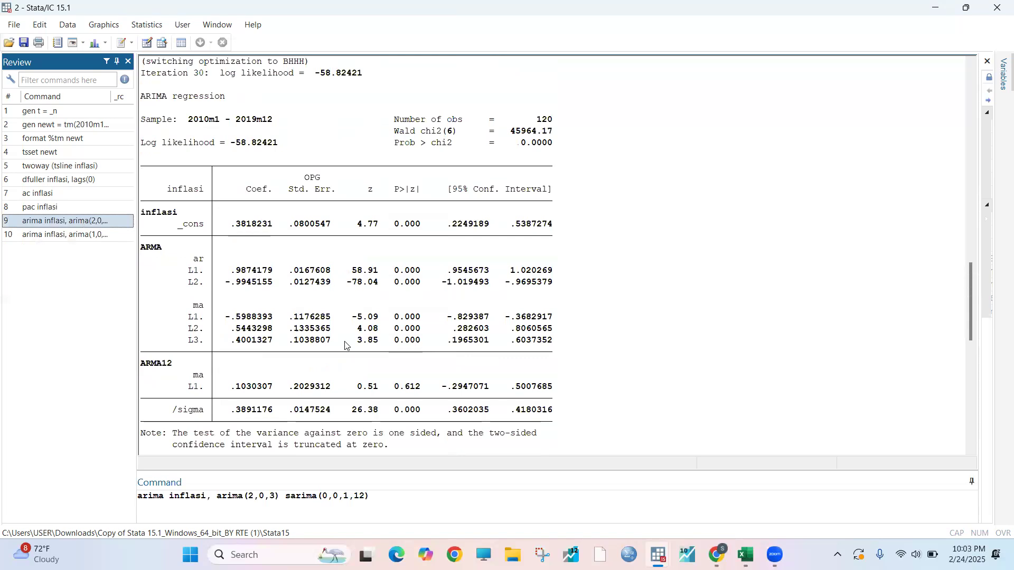
pyautogui.press('Return')
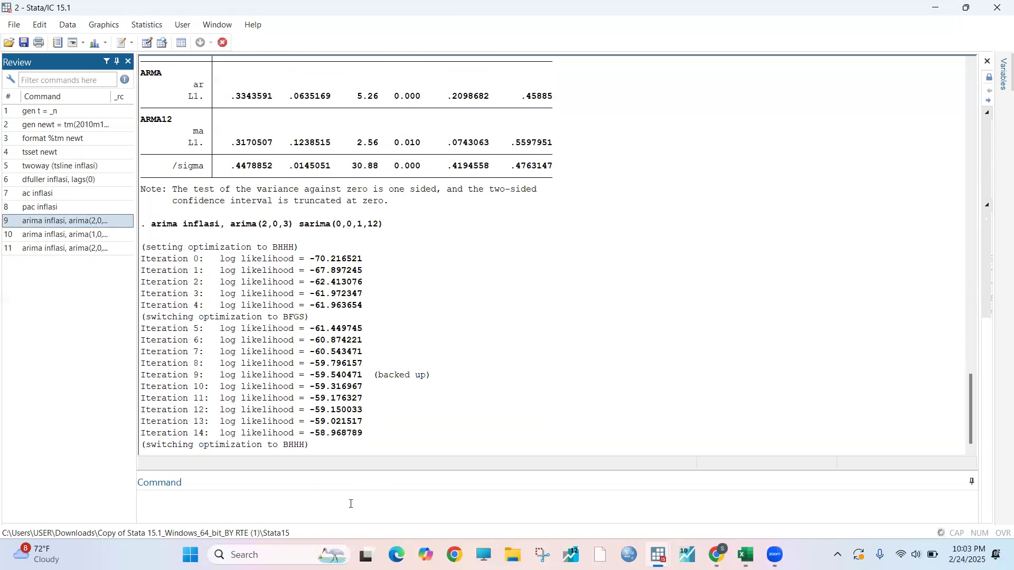
pyautogui.click(304, 506)
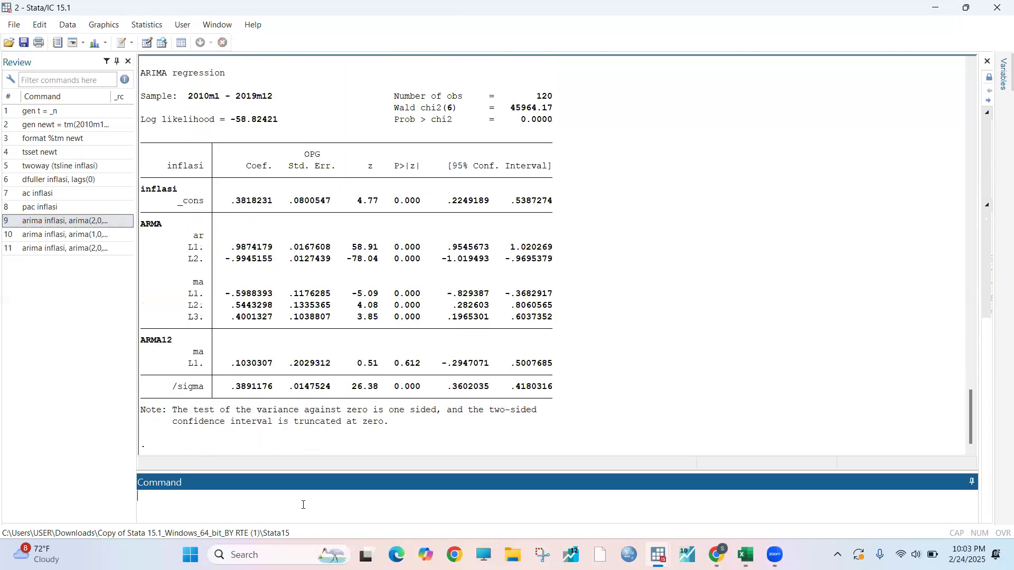
pyautogui.write('estat ic')
pyautogui.press('Return')
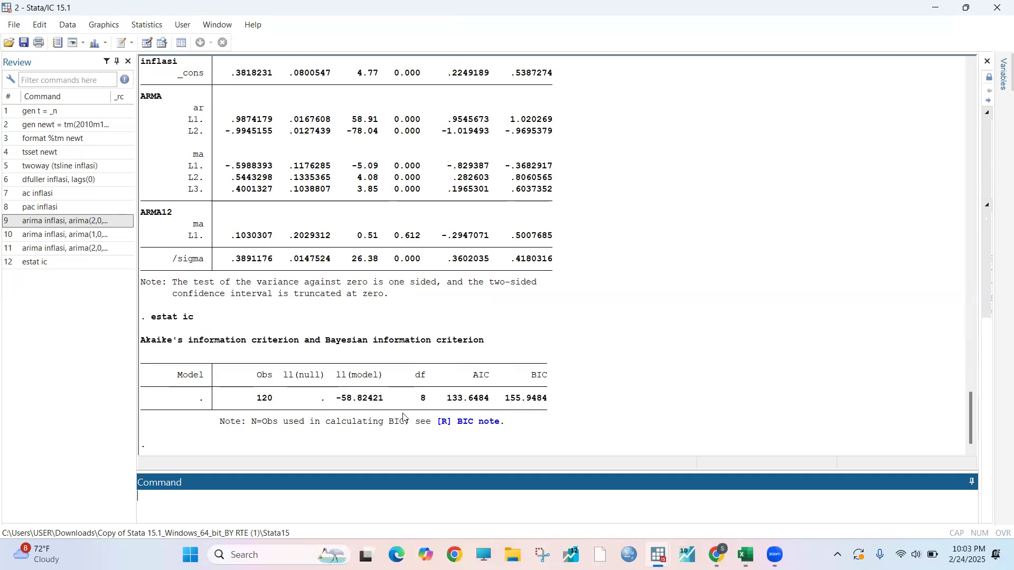
# - Re-estimate "arima inflasi, arima(1,0,0) sarima(0,0,1,12)", run "estat ic" and compare its AIC and BIC with the ARIMA(2,0,3) model's
pyautogui.click(90, 236)
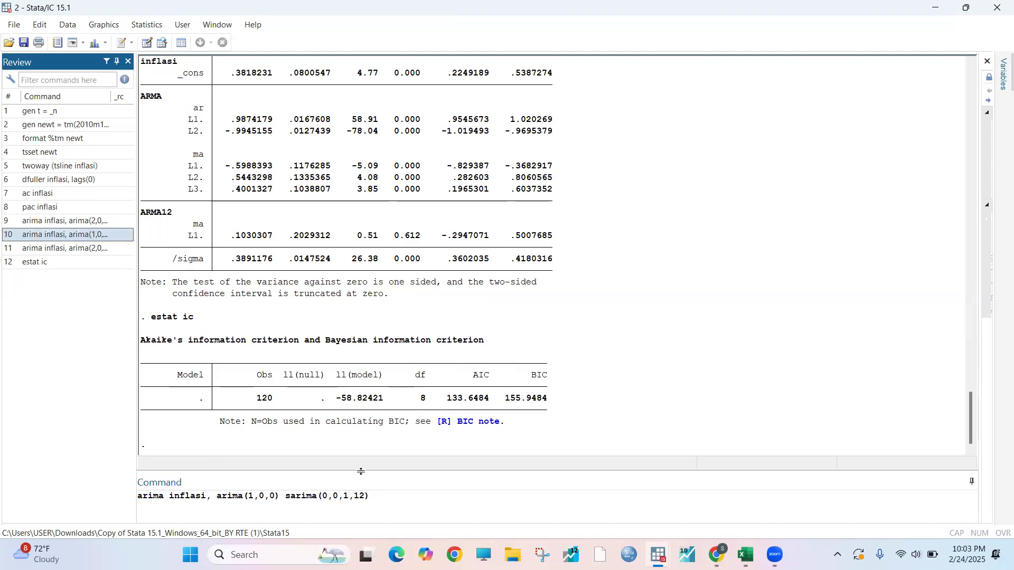
pyautogui.click(387, 498)
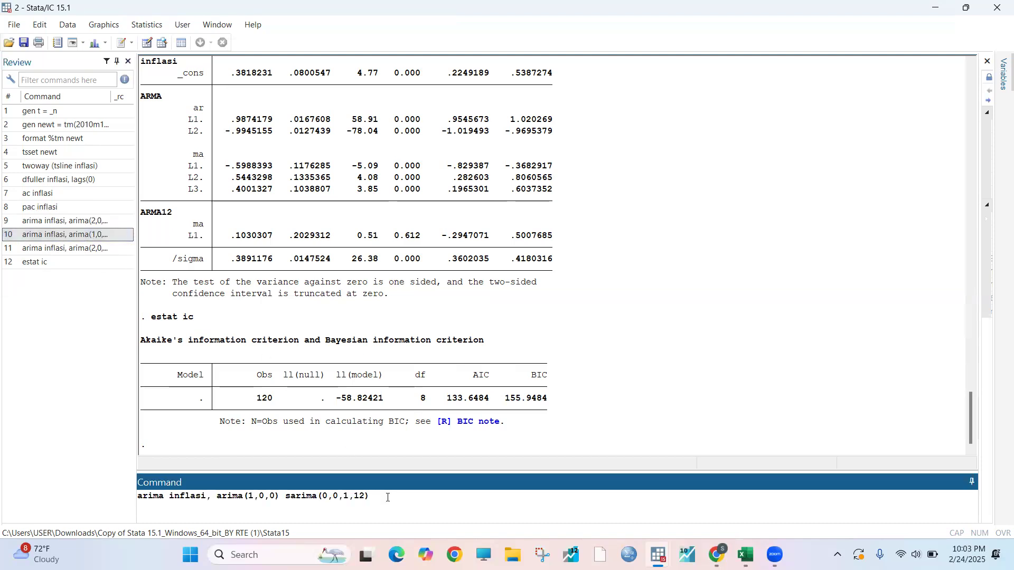
pyautogui.press('Return')
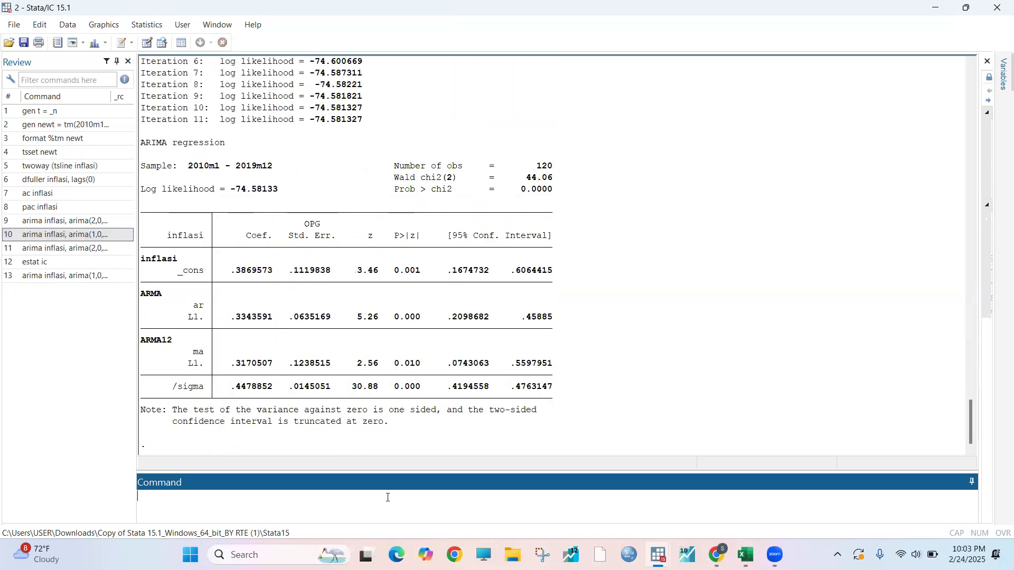
pyautogui.write('estat ic')
pyautogui.press('Return')
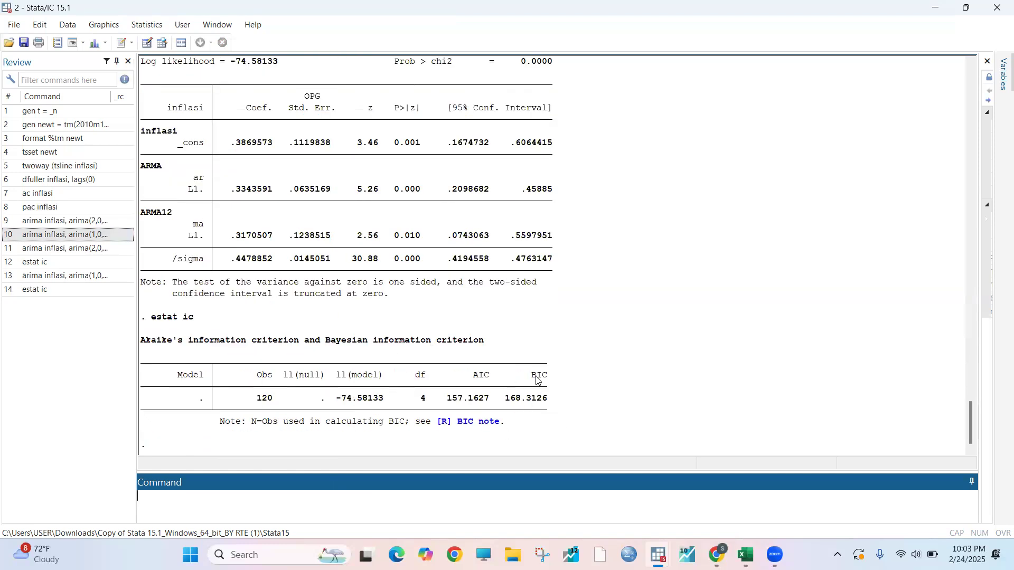
pyautogui.scroll(15, 539, 378)
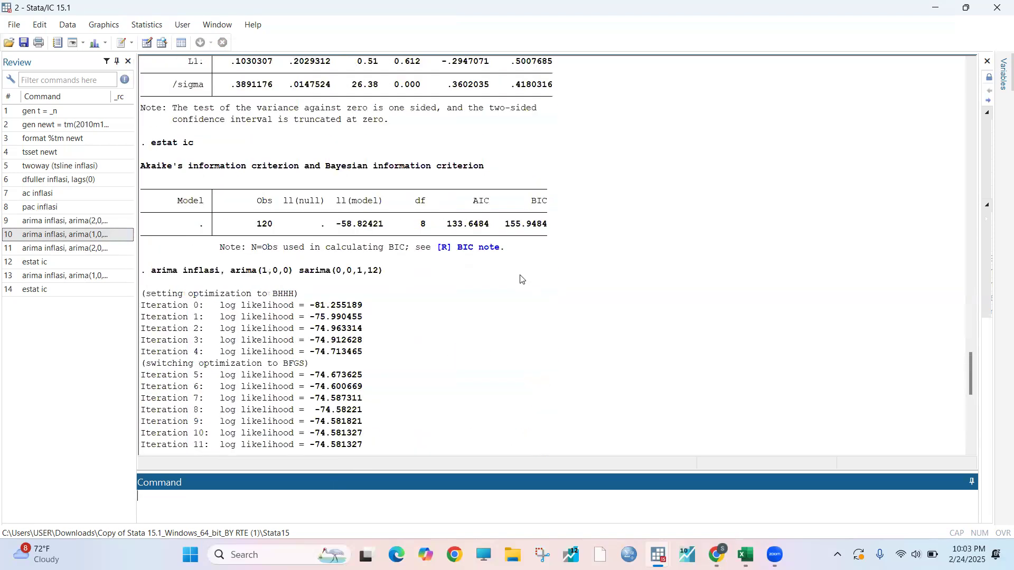
pyautogui.scroll(-12, 548, 297)
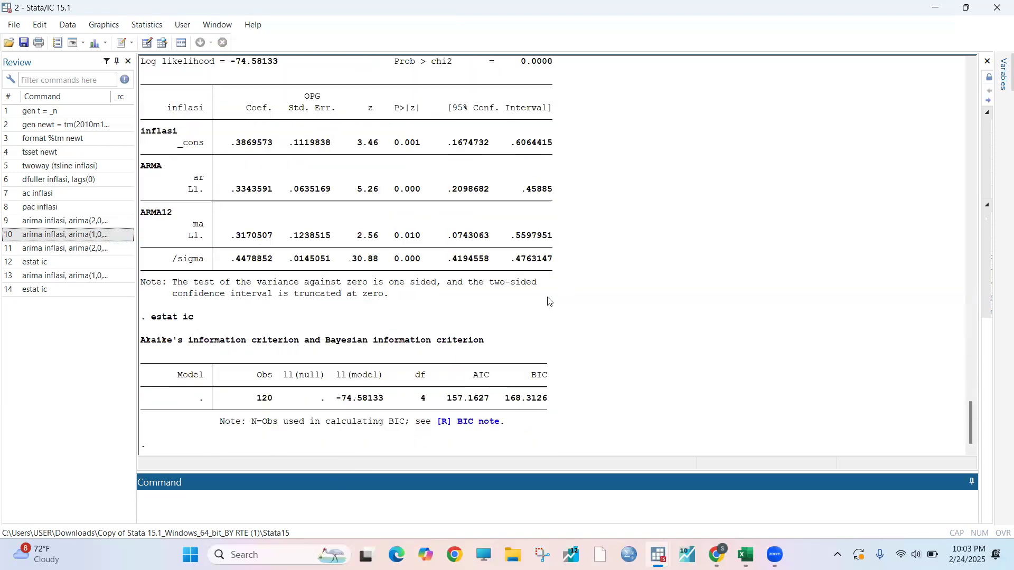
pyautogui.scroll(1, 548, 301)
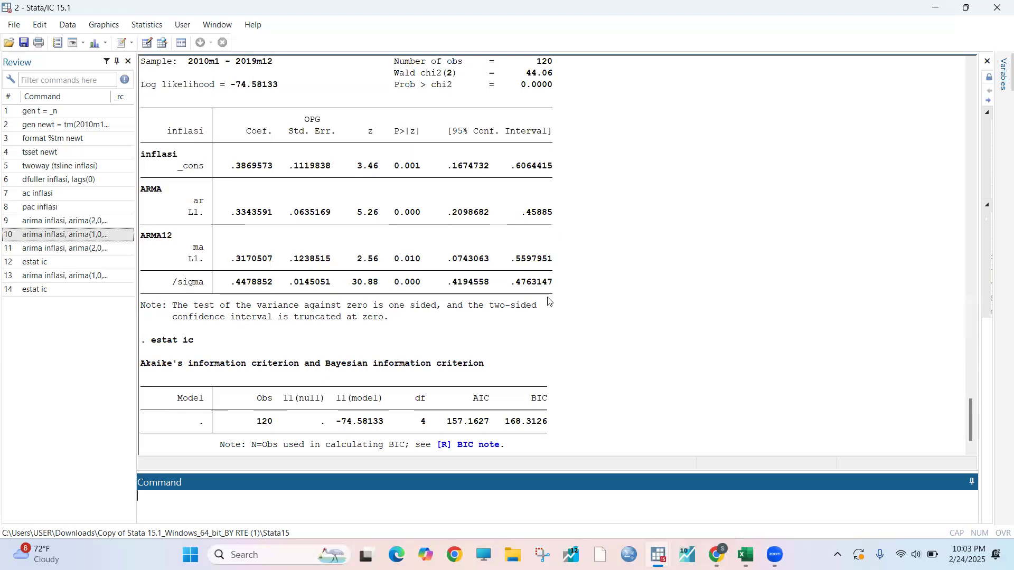
pyautogui.scroll(-1, 548, 301)
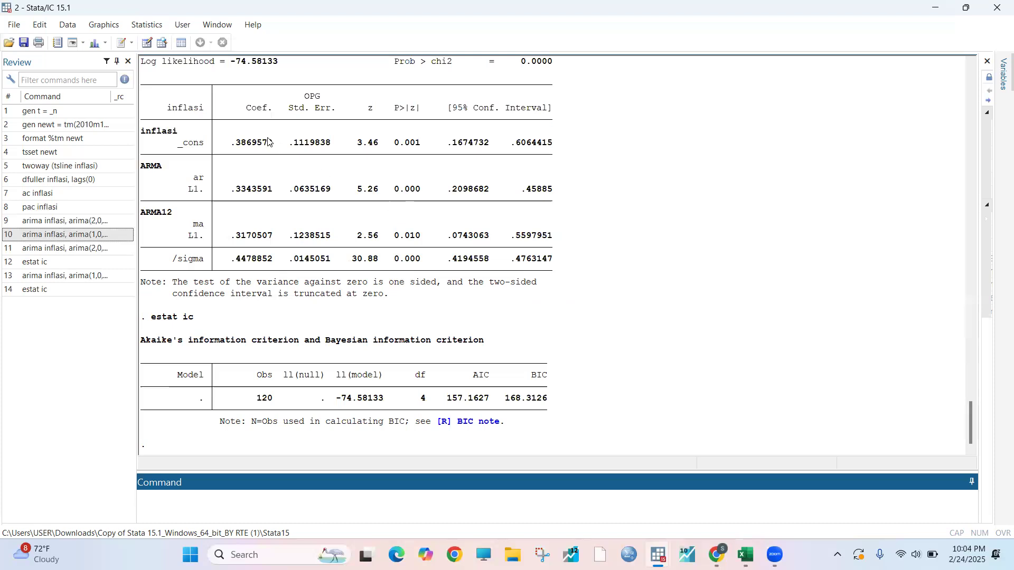
# - Append 5 observations to the end of the time-series dataset
pyautogui.click(155, 30)
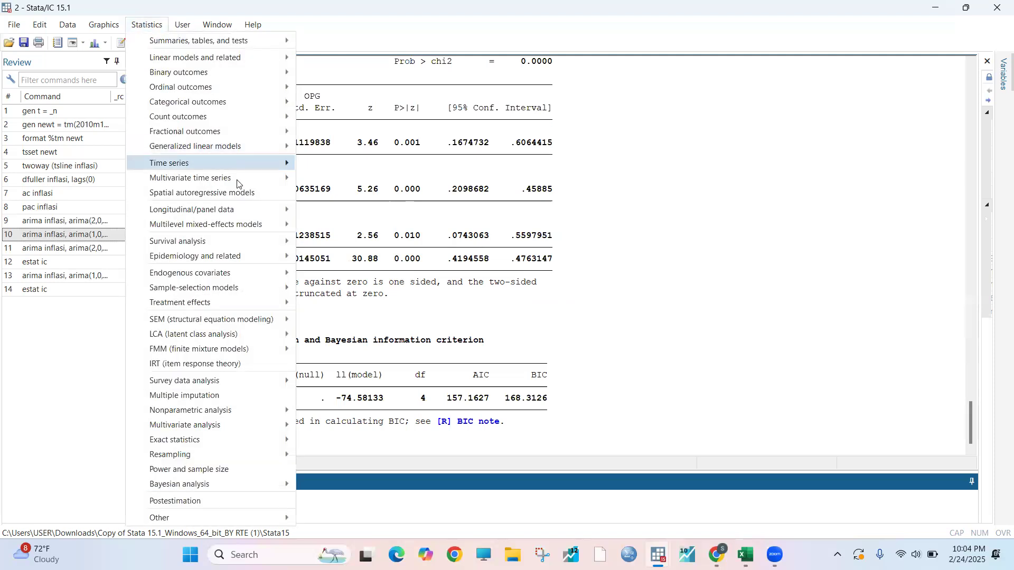
pyautogui.moveTo(212, 168)
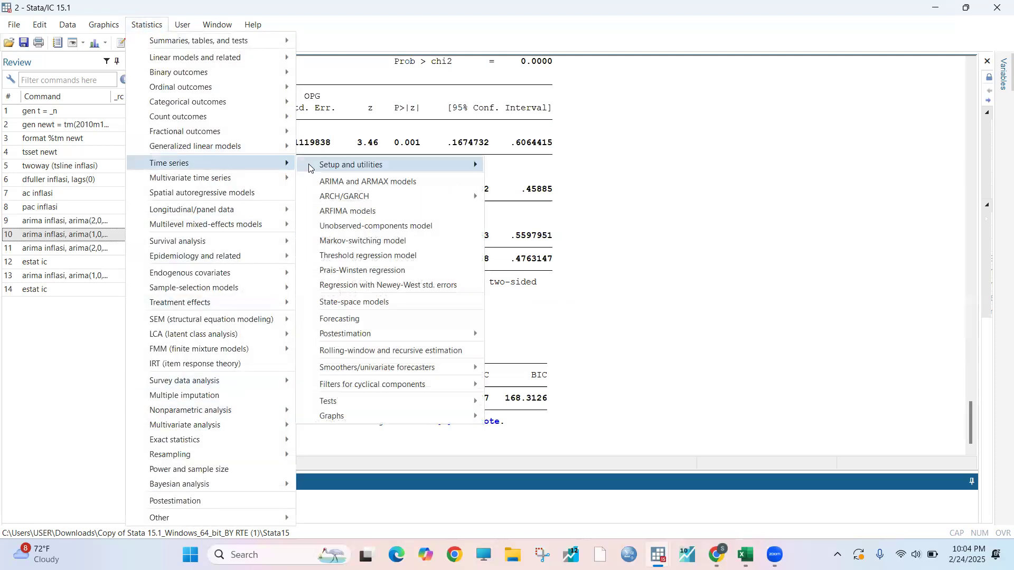
pyautogui.moveTo(326, 168)
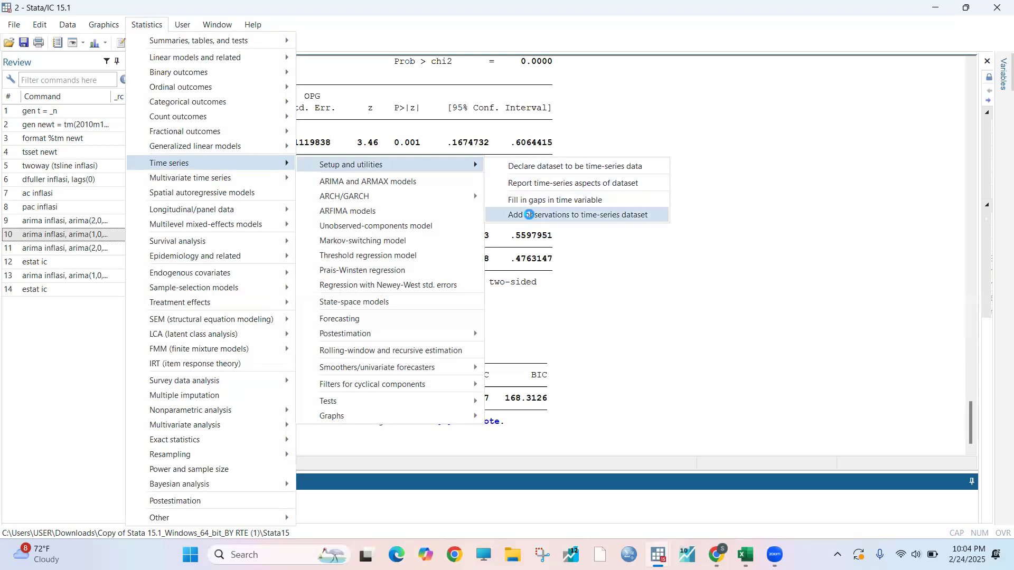
pyautogui.click(530, 217)
pyautogui.click(509, 328)
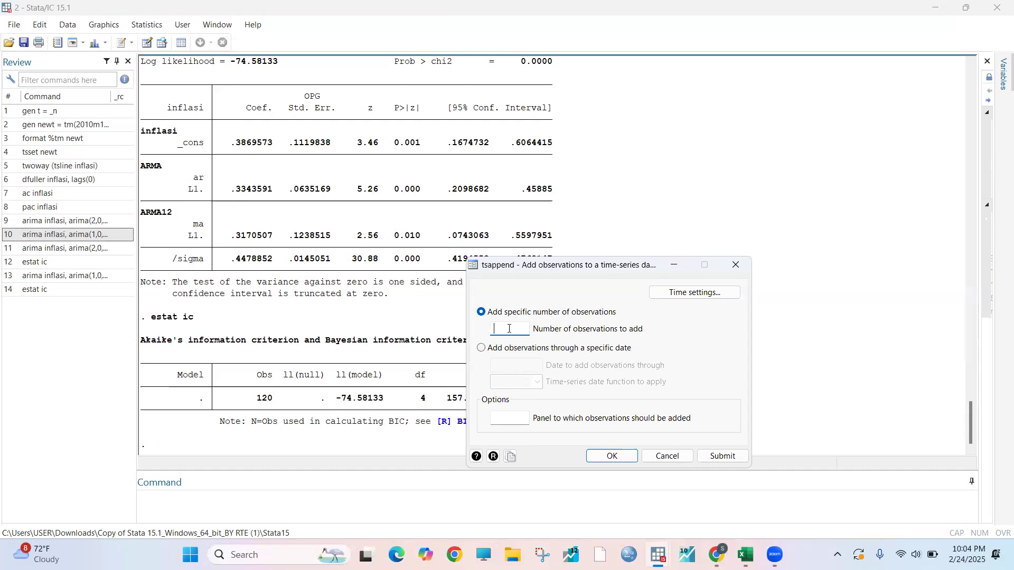
pyautogui.write('5')
pyautogui.click(615, 457)
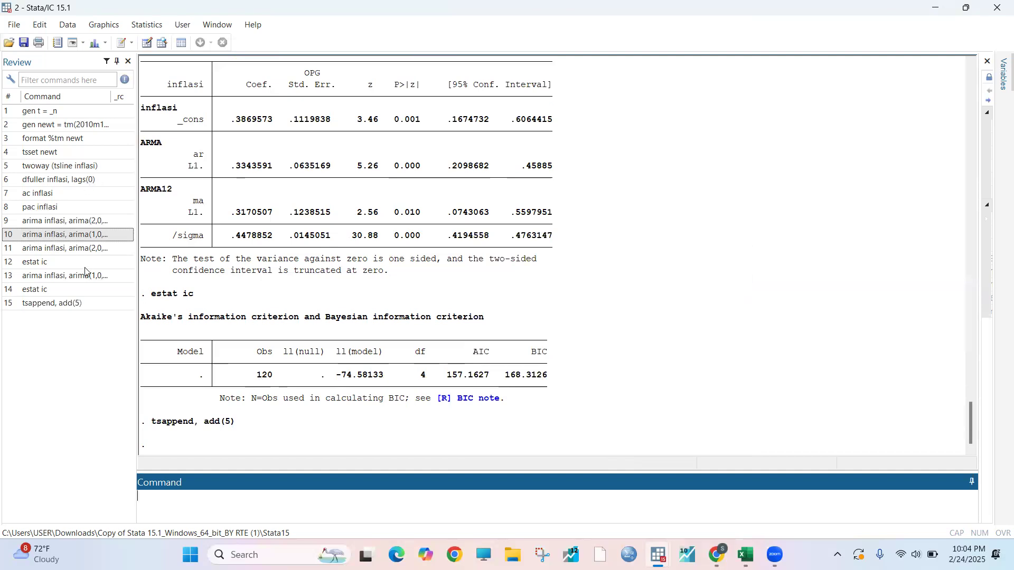
# - Re-estimate the ARIMA(1,0,0) SARIMA(0,0,1,12) model on inflasi and generate forecasts with "predict fcinflasi, y dynamic(tm(2020m5))"
pyautogui.click(82, 277)
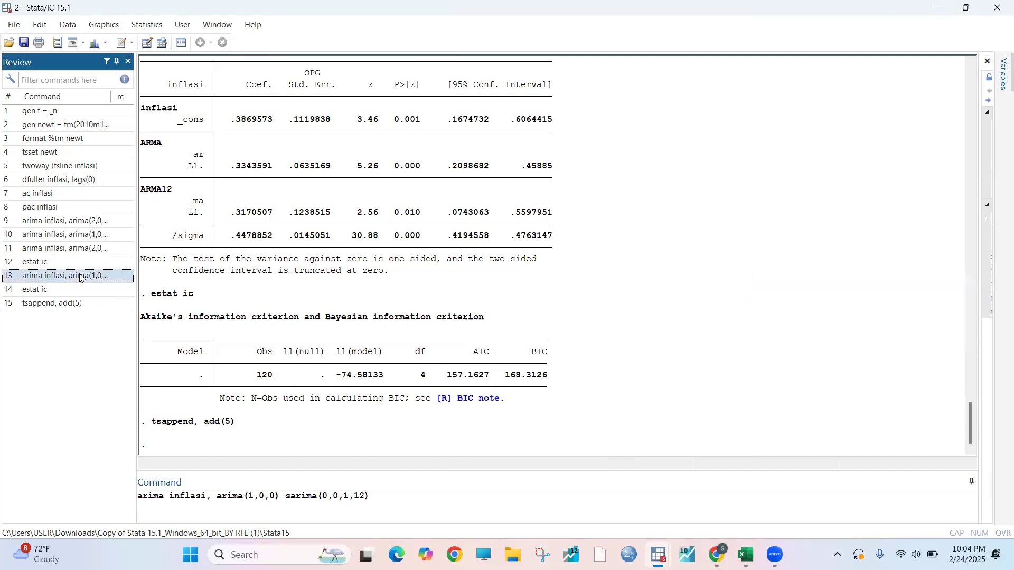
pyautogui.press('Return')
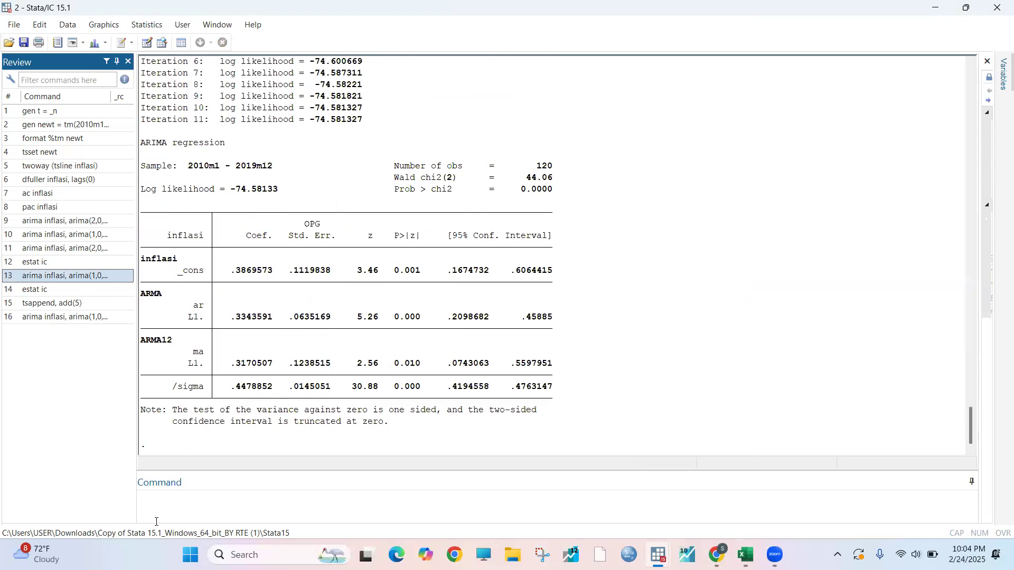
pyautogui.click(162, 500)
pyautogui.write('p')
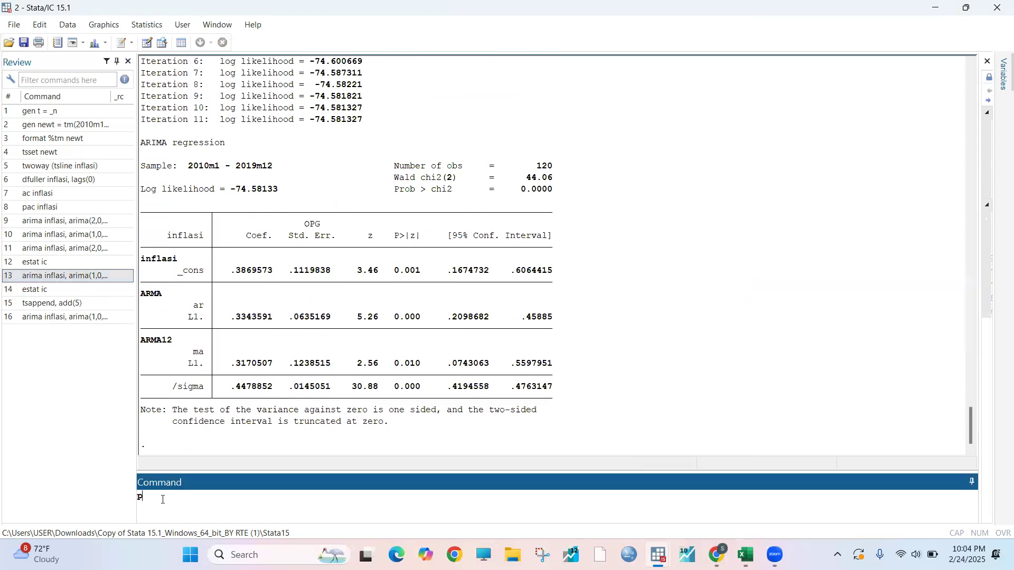
pyautogui.write('redict fcinflasi, y dynamic(tm(2020')
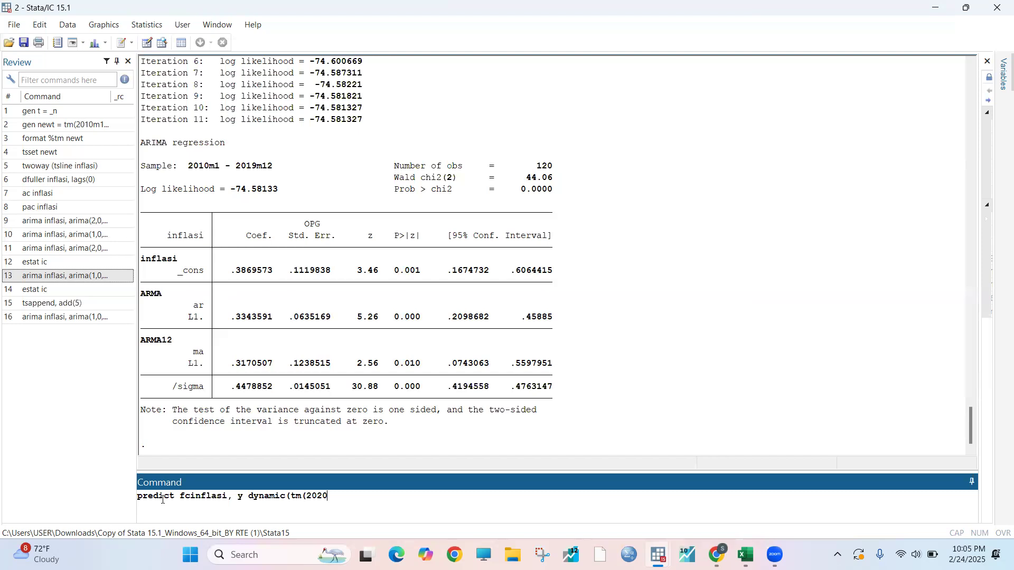
pyautogui.write('m5')
pyautogui.write('))')
pyautogui.press('Return')
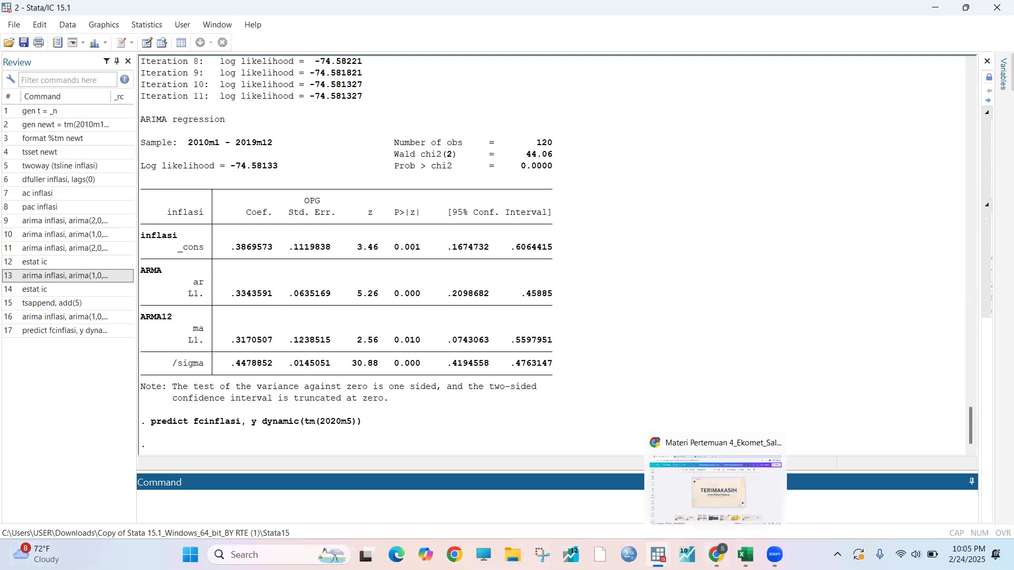
# - Open the dataset in the Data Editor and examine the fcinflasi values, including the appended months 2020m1 to 2020m5
pyautogui.moveTo(658, 555)
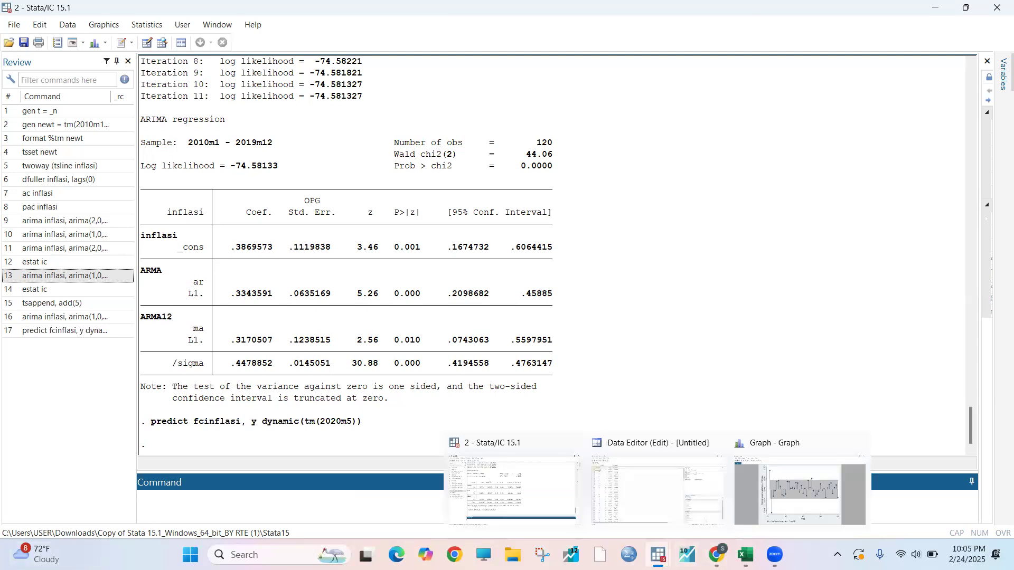
pyautogui.click(615, 482)
pyautogui.scroll(-6, 267, 328)
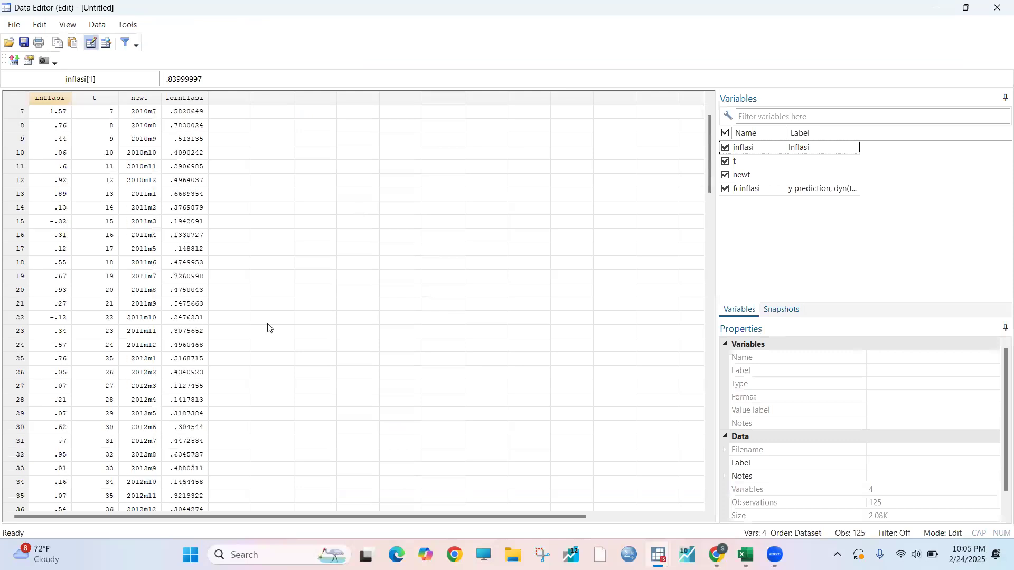
pyautogui.scroll(-20, 268, 328)
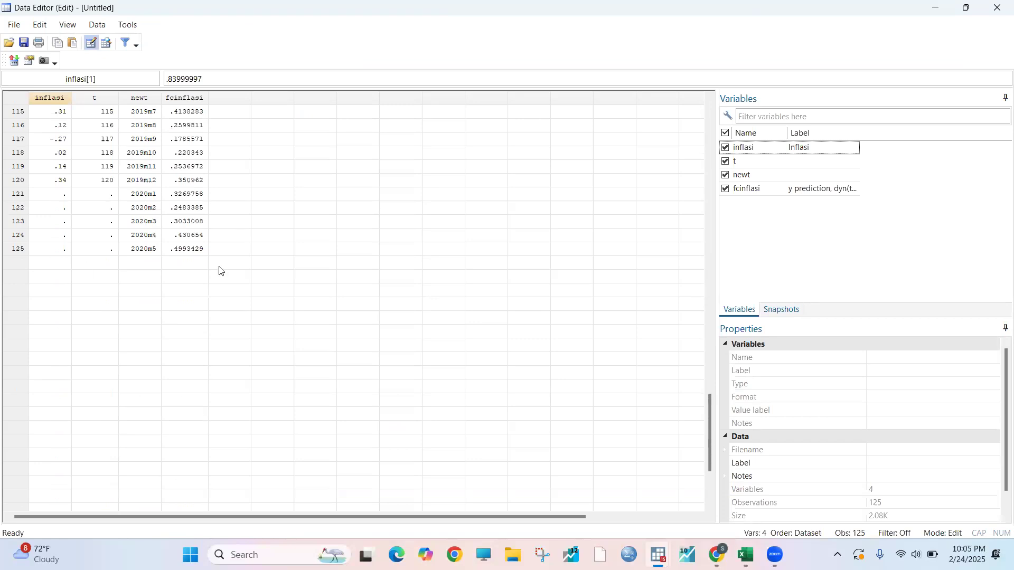
pyautogui.scroll(20, 174, 252)
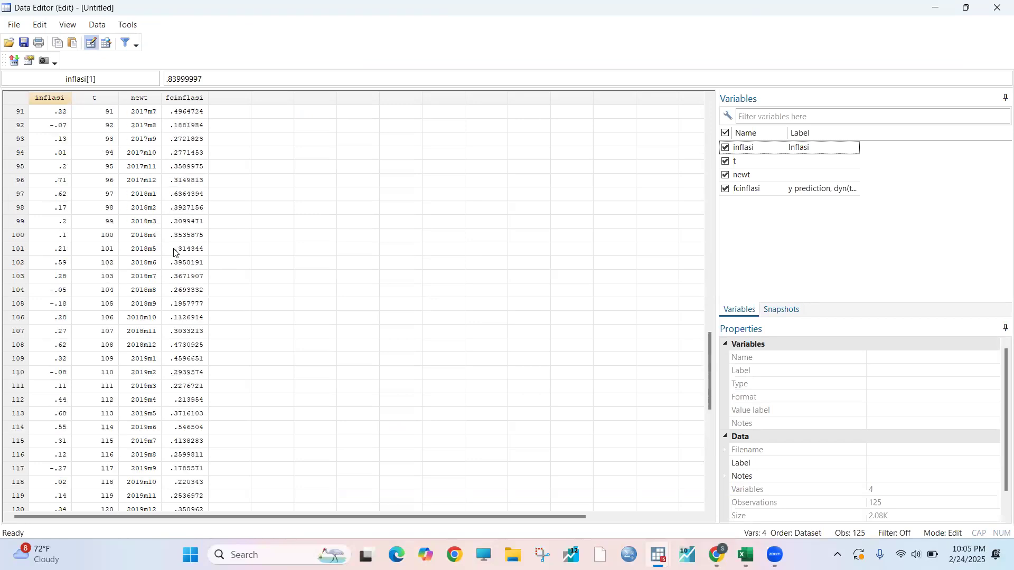